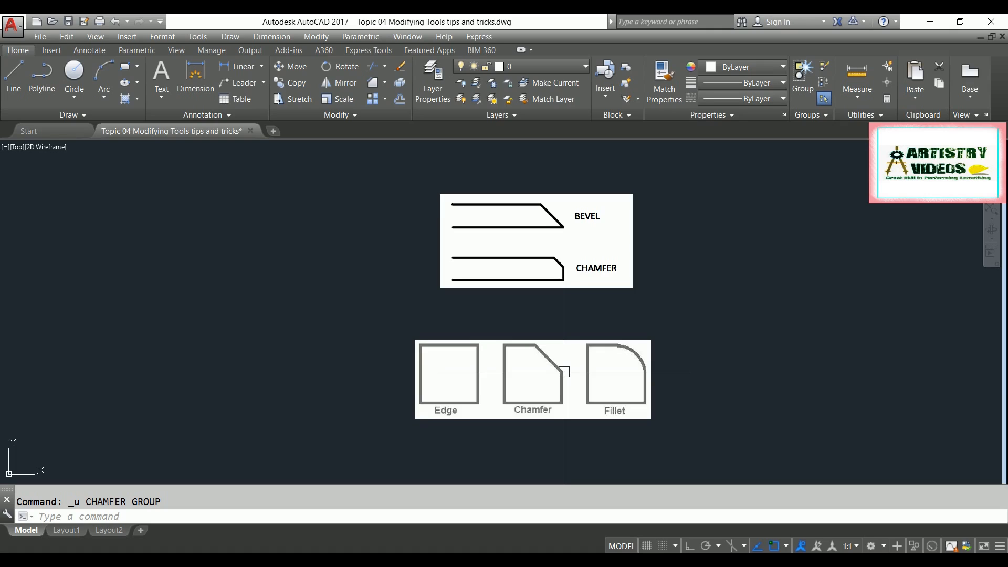
# Examine the bevel, chamfer and fillet reference pictures, the dimensioned chamfer example and the plain square beside it
pyautogui.scroll(2, 573, 268)
pyautogui.moveTo(571, 265)
pyautogui.mouseDown(button='middle')
pyautogui.moveTo(561, 274)
pyautogui.moveTo(533, 261)
pyautogui.mouseUp(button='middle')
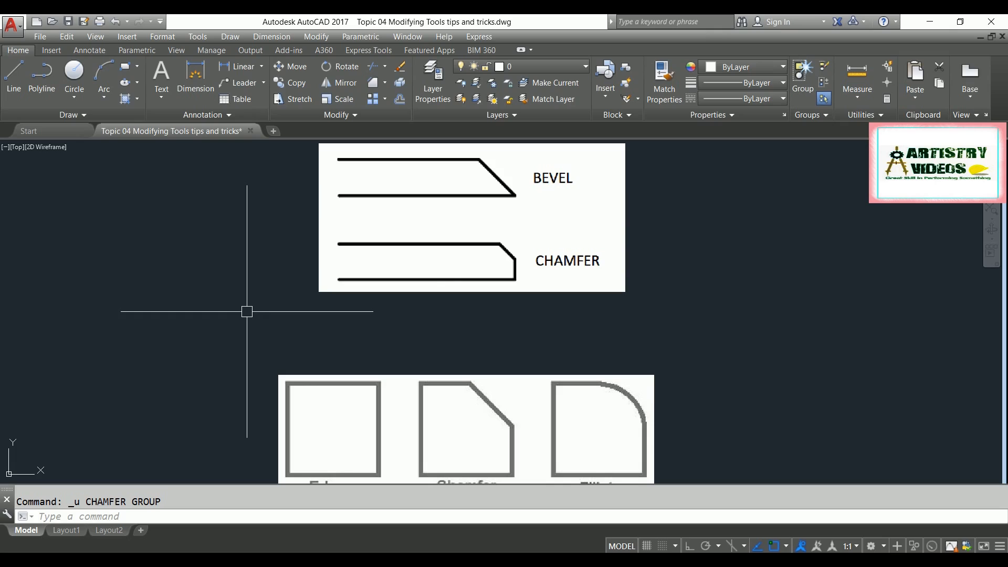
pyautogui.scroll(-2, 247, 311)
pyautogui.moveTo(585, 306); pyautogui.dragTo(219, 276, button='middle')
pyautogui.scroll(2, 664, 304)
pyautogui.moveTo(664, 304)
pyautogui.mouseDown(button='middle')
pyautogui.moveTo(419, 296)
pyautogui.moveTo(348, 307)
pyautogui.mouseUp(button='middle')
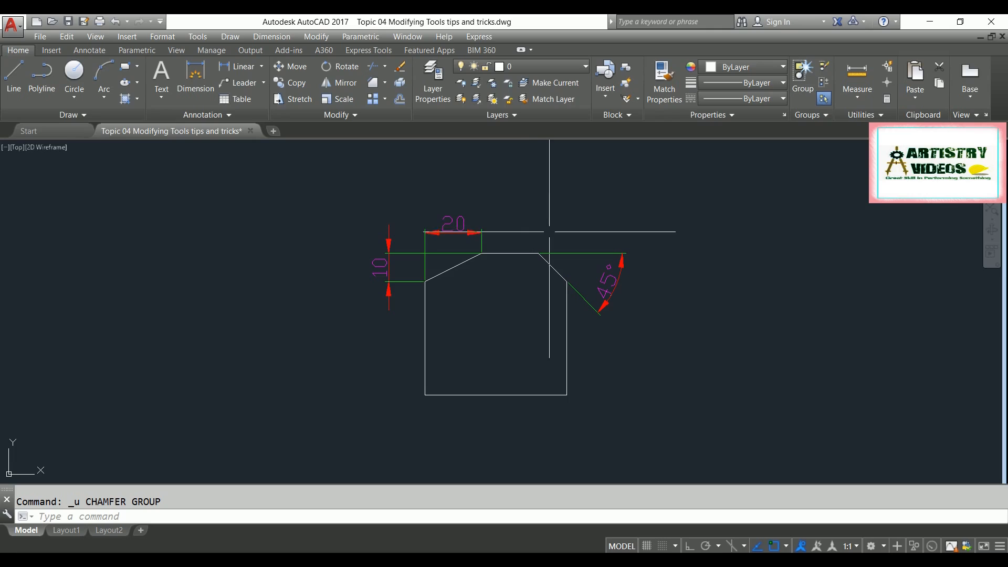
pyautogui.moveTo(632, 333)
pyautogui.mouseDown(button='middle')
pyautogui.moveTo(509, 280)
pyautogui.moveTo(434, 194)
pyautogui.moveTo(384, 95)
pyautogui.mouseUp(button='middle')
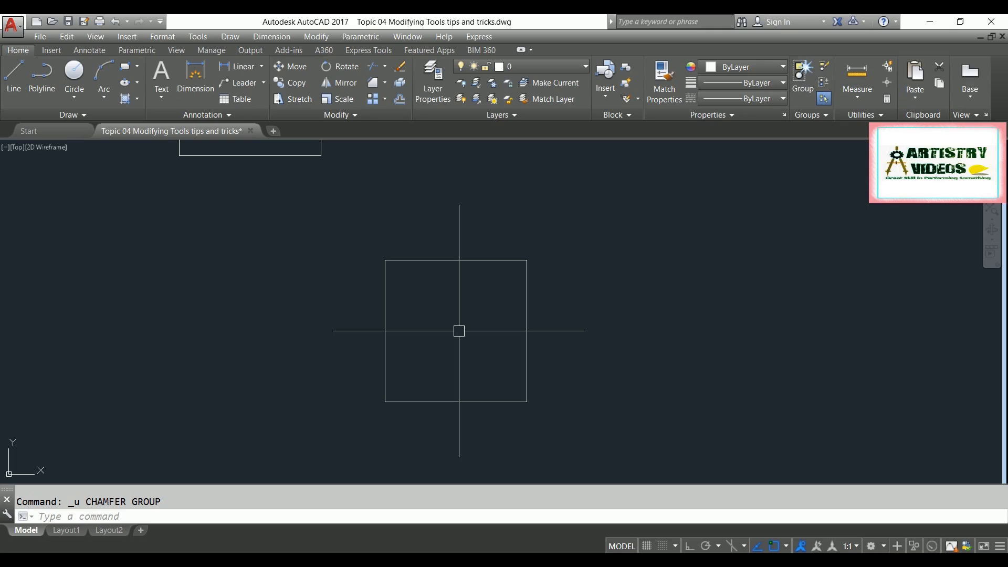
# Add a linear dimension to the plain square's top edge, placing it above the edge
pyautogui.write('DLI')
pyautogui.press('Return')
pyautogui.press('Return')
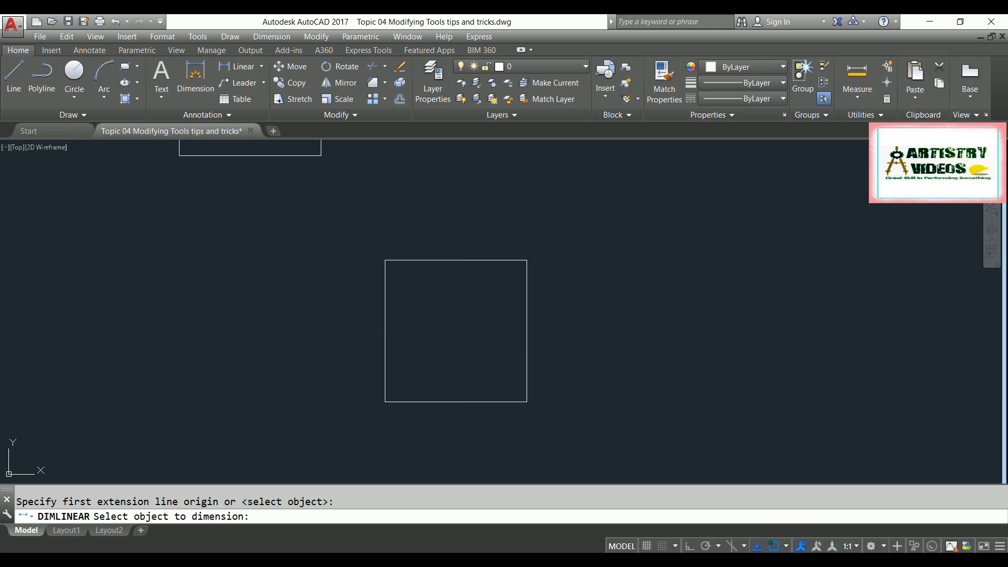
pyautogui.click(441, 258)
pyautogui.click(421, 216)
pyautogui.press('Return')
pyautogui.click(384, 300)
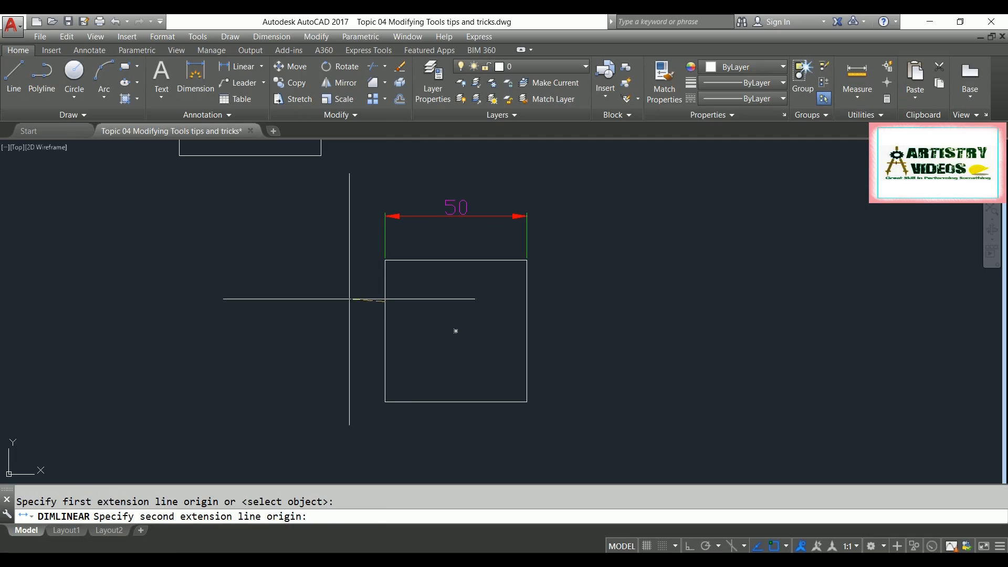
pyautogui.press('Escape')
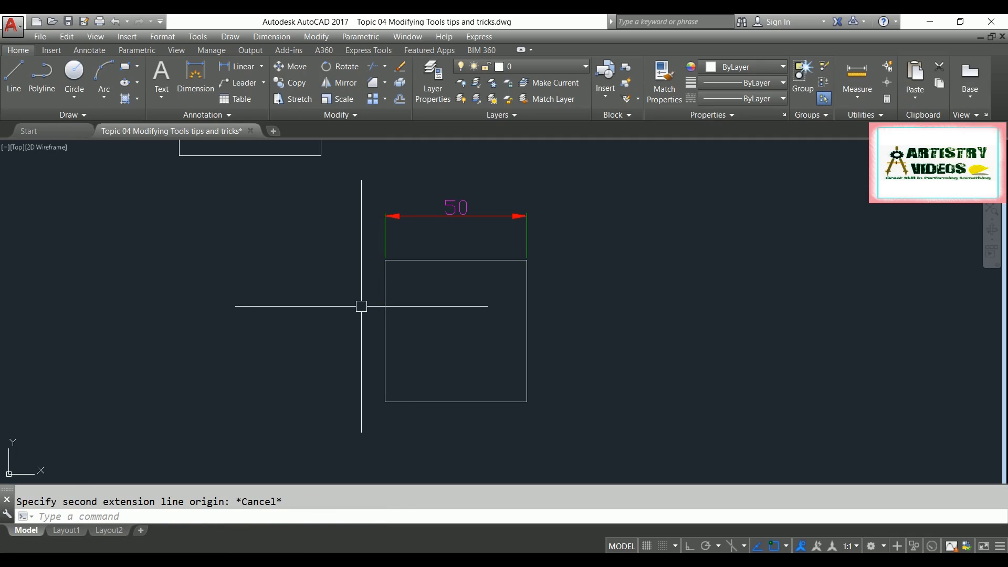
# Add a linear dimension to the square's left edge by selecting the edge, placing it outside the square
pyautogui.write('DLI')
pyautogui.press('Return')
pyautogui.press('Return')
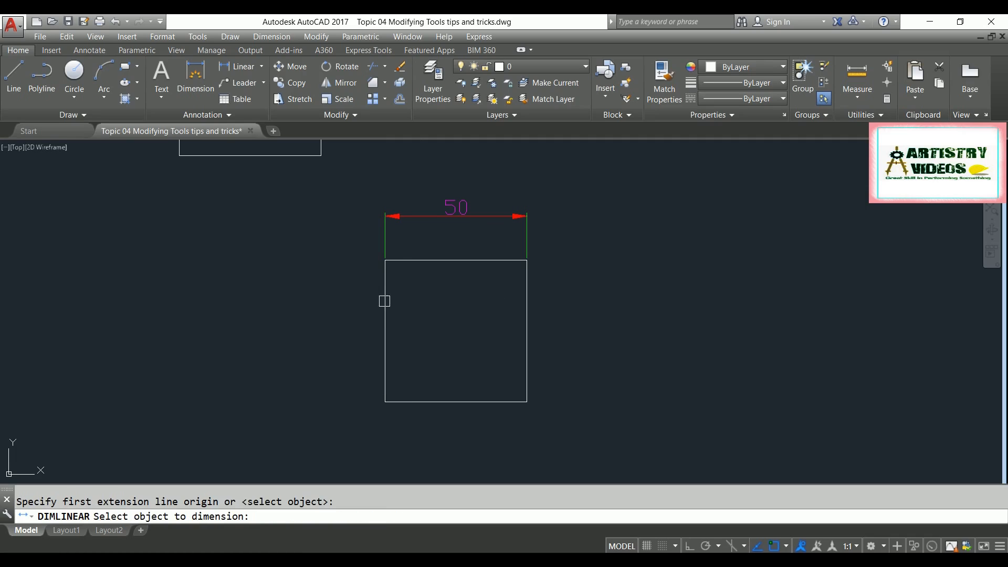
pyautogui.click(385, 300)
pyautogui.click(335, 309)
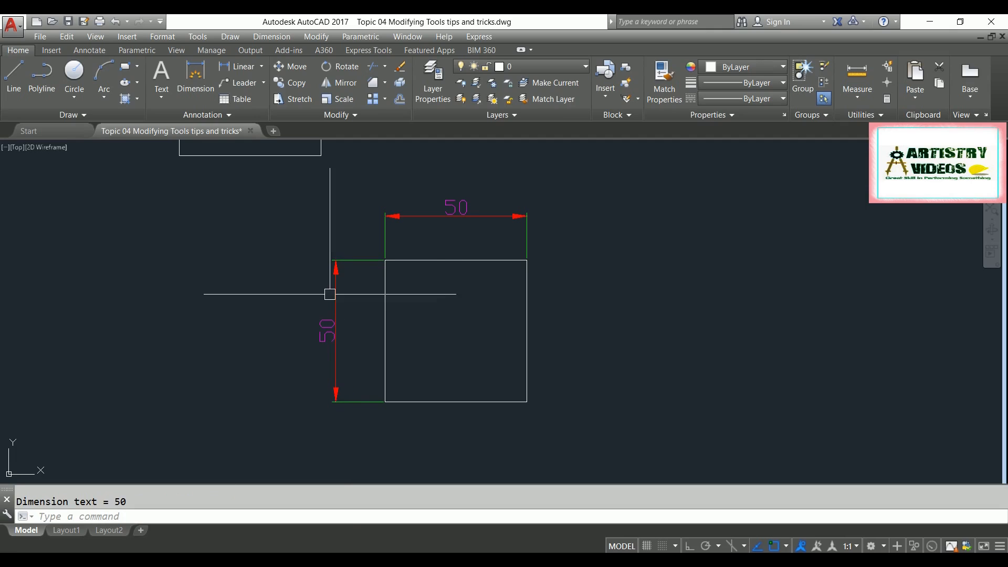
# Delete the two linear dimensions from the square's top and left edges
pyautogui.click(332, 250)
pyautogui.click(314, 297)
pyautogui.click(449, 240)
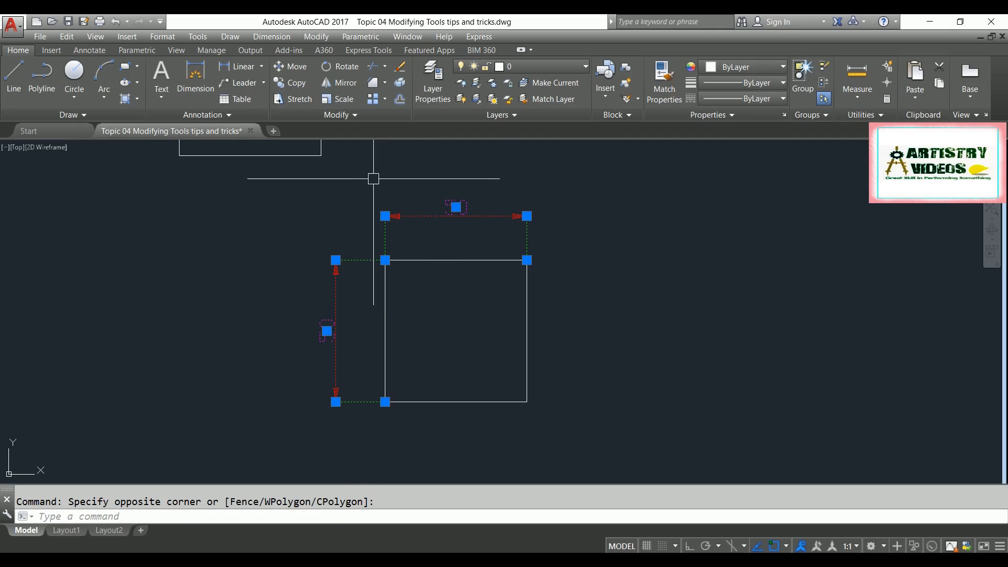
pyautogui.press('Delete')
pyautogui.scroll(3, 380, 275)
pyautogui.moveTo(369, 278); pyautogui.dragTo(326, 225, button='middle')
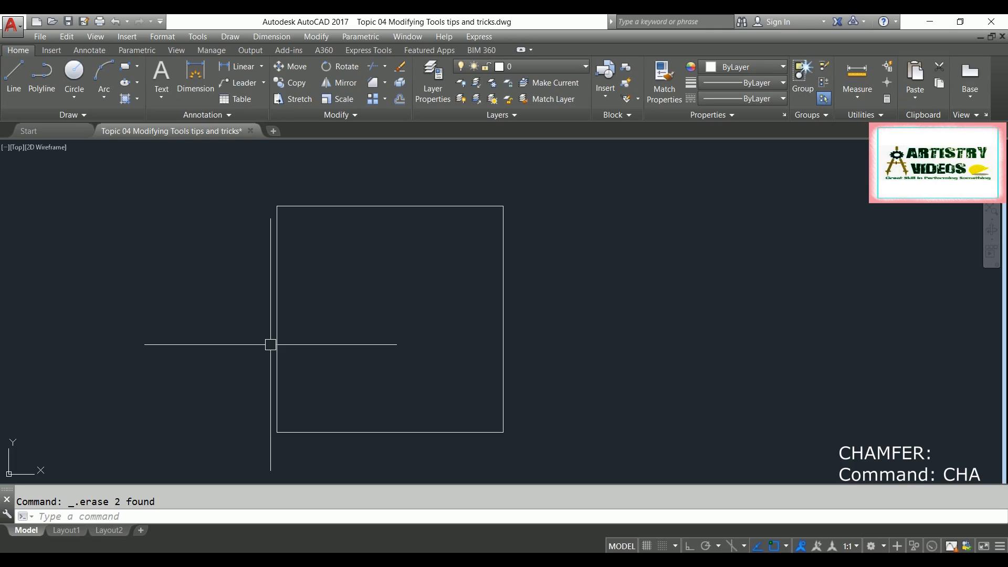
pyautogui.write('CHA')
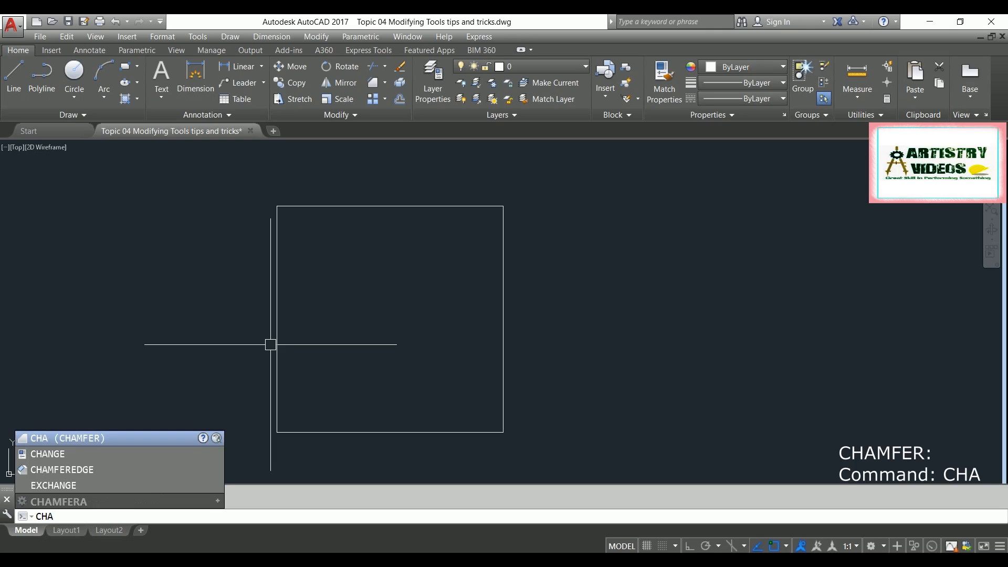
pyautogui.press('Escape')
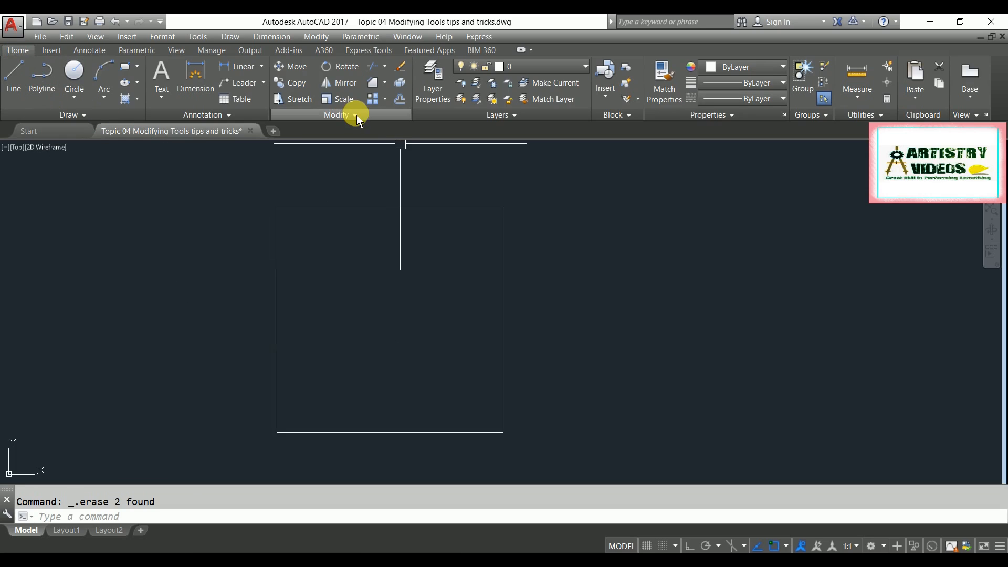
pyautogui.click(384, 84)
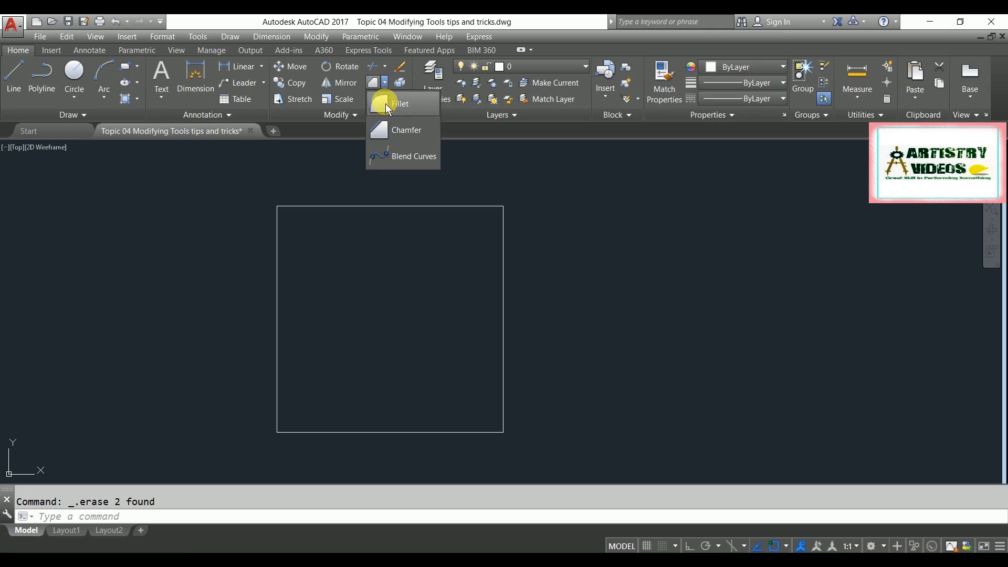
pyautogui.click(389, 103)
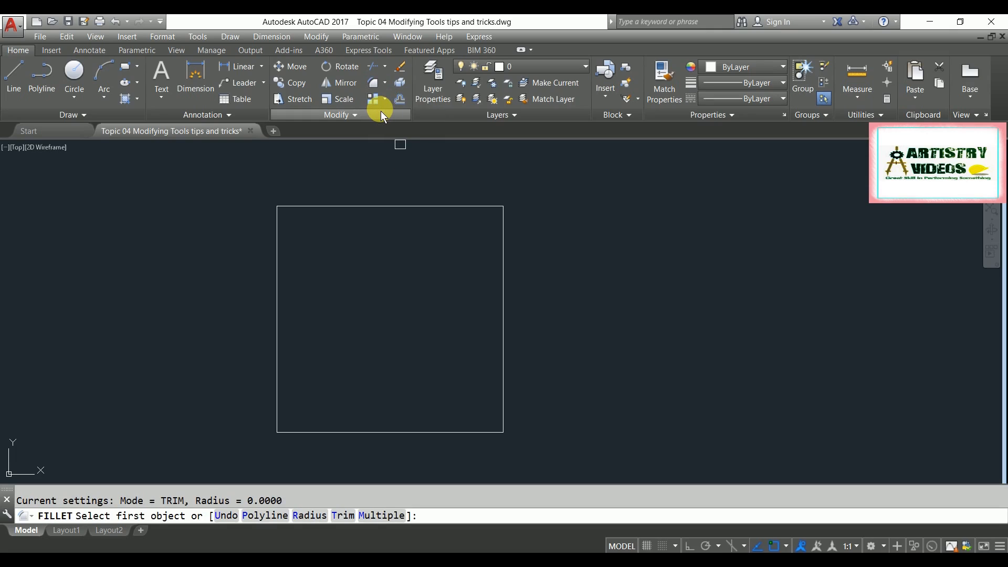
pyautogui.click(386, 83)
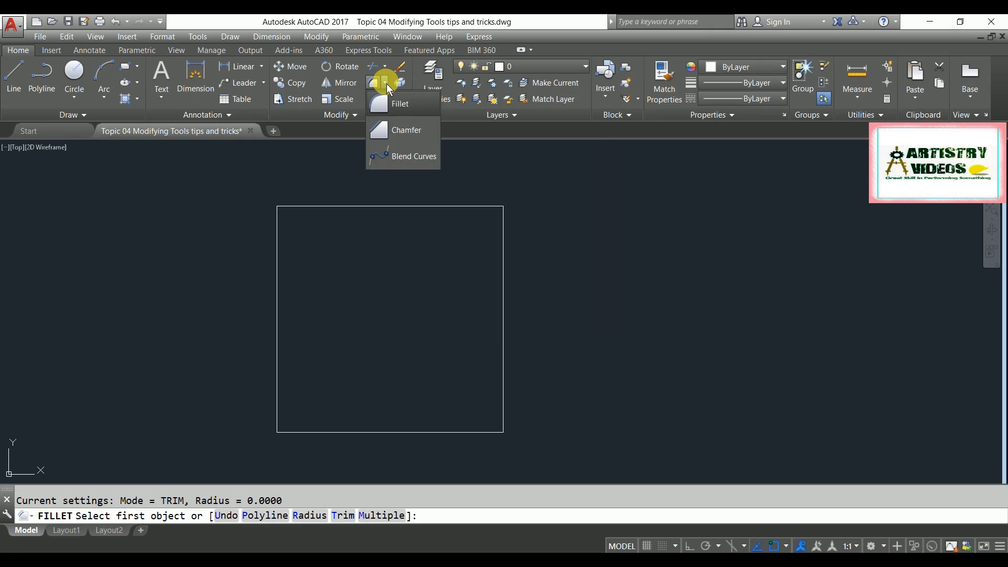
pyautogui.click(396, 131)
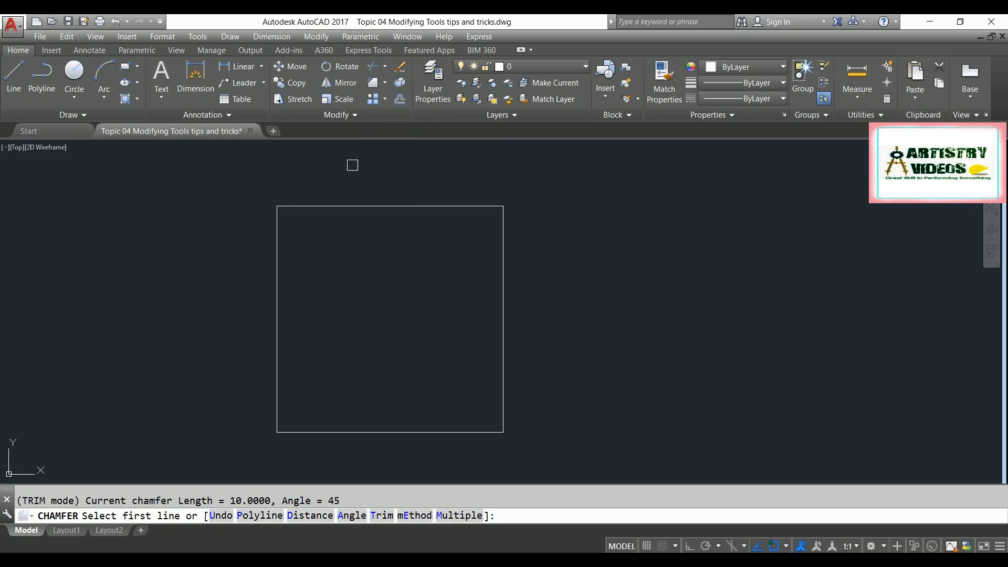
pyautogui.press('Escape')
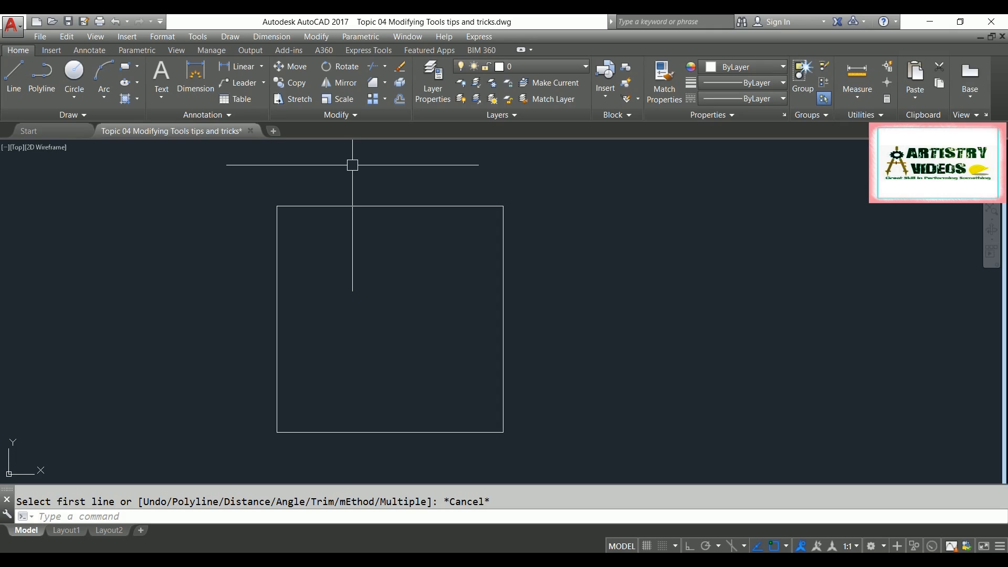
# Chamfer the square's upper-left corner with a first distance of 10 on the left edge and a second distance of 15 on the top edge
pyautogui.write('CHA')
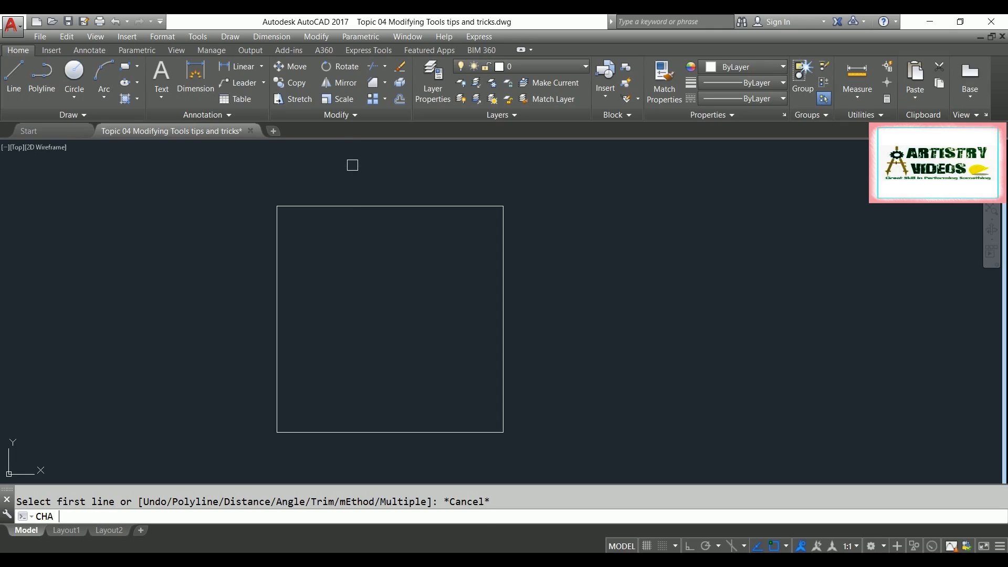
pyautogui.press('Return')
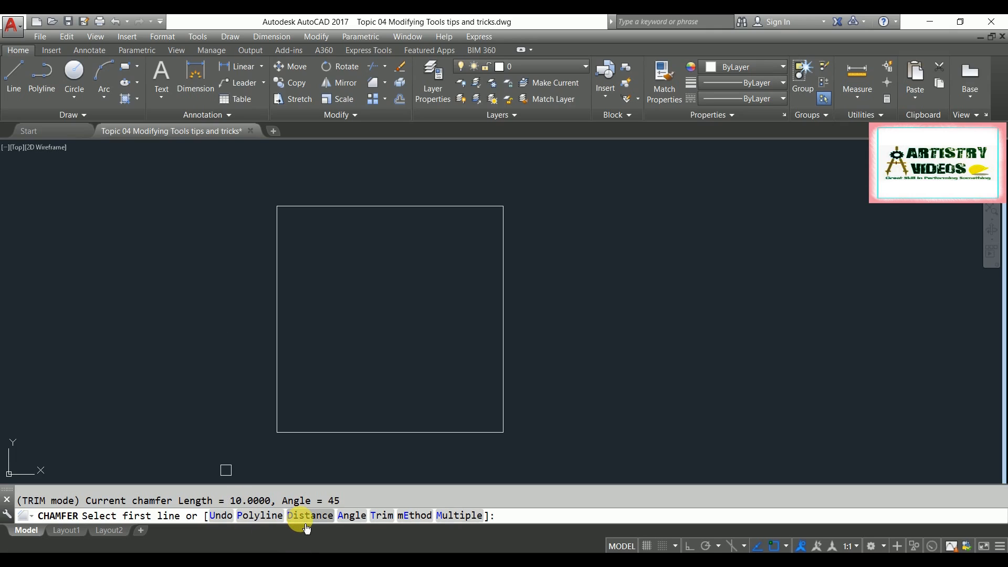
pyautogui.moveTo(344, 500); pyautogui.dragTo(23, 507)
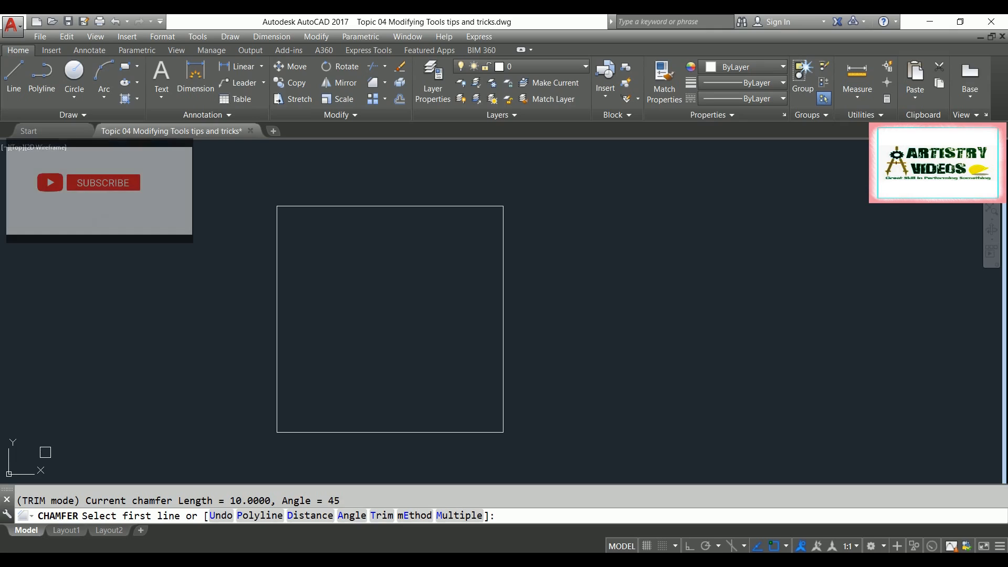
pyautogui.click(309, 516)
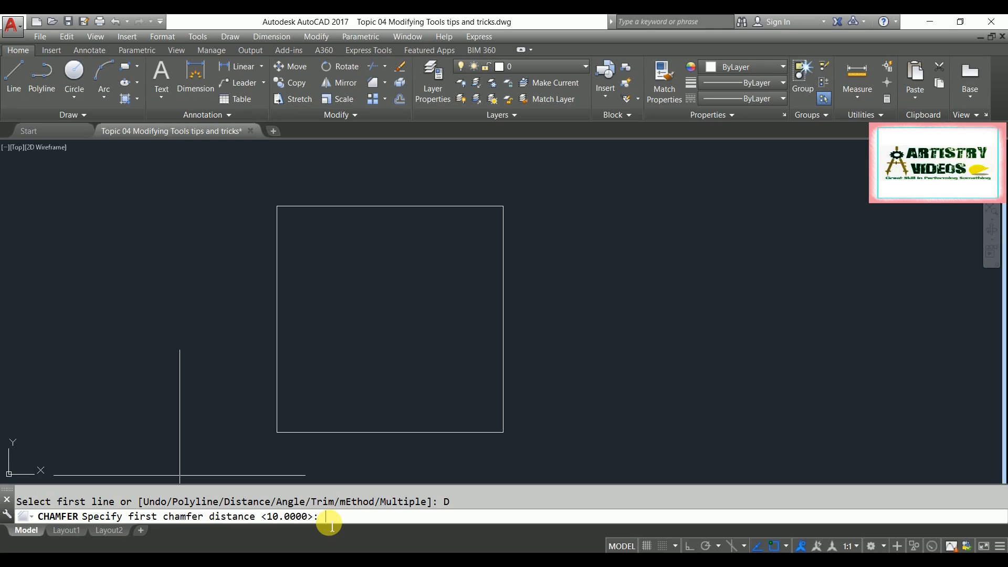
pyautogui.write('10')
pyautogui.press('Return')
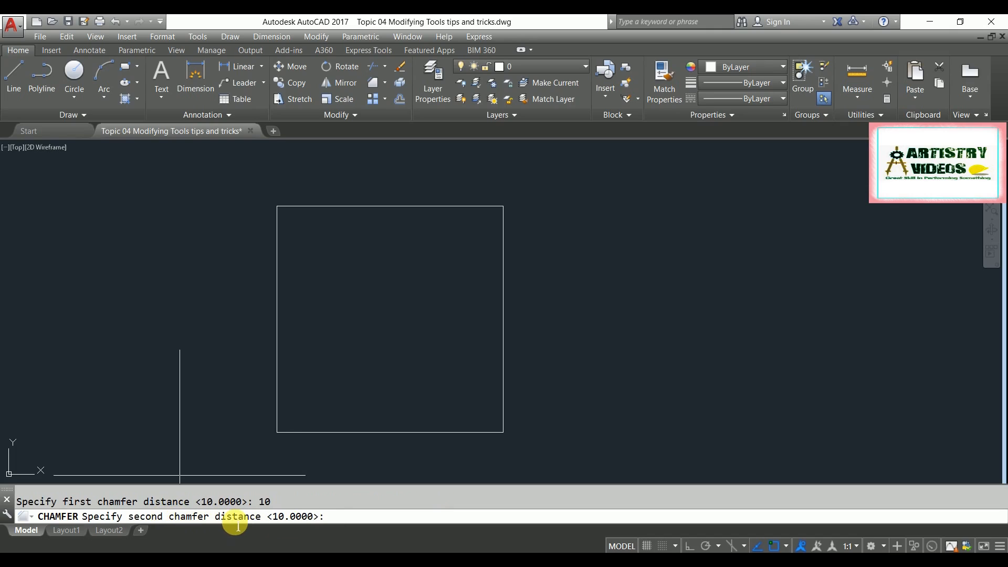
pyautogui.write('15')
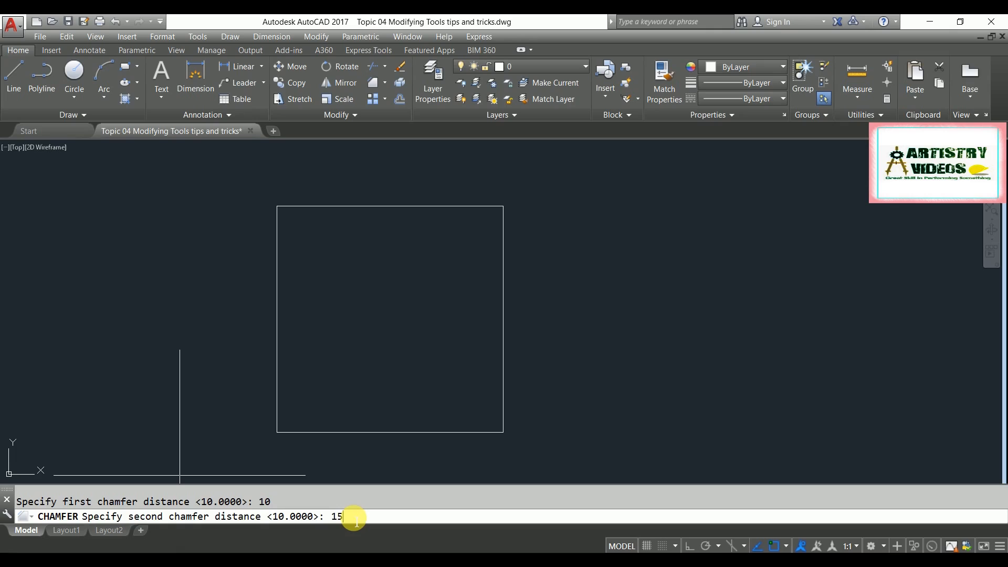
pyautogui.press('Return')
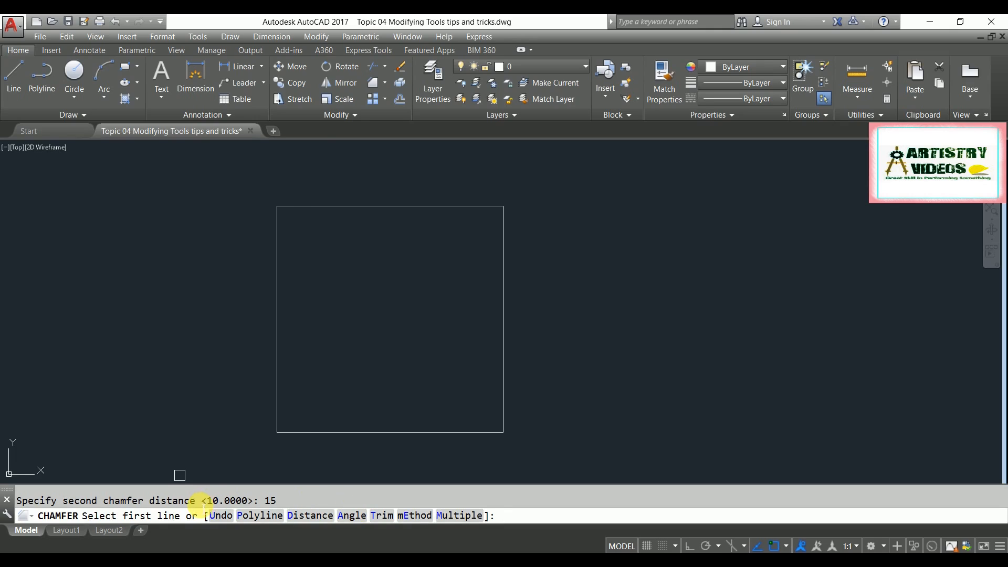
pyautogui.click(276, 234)
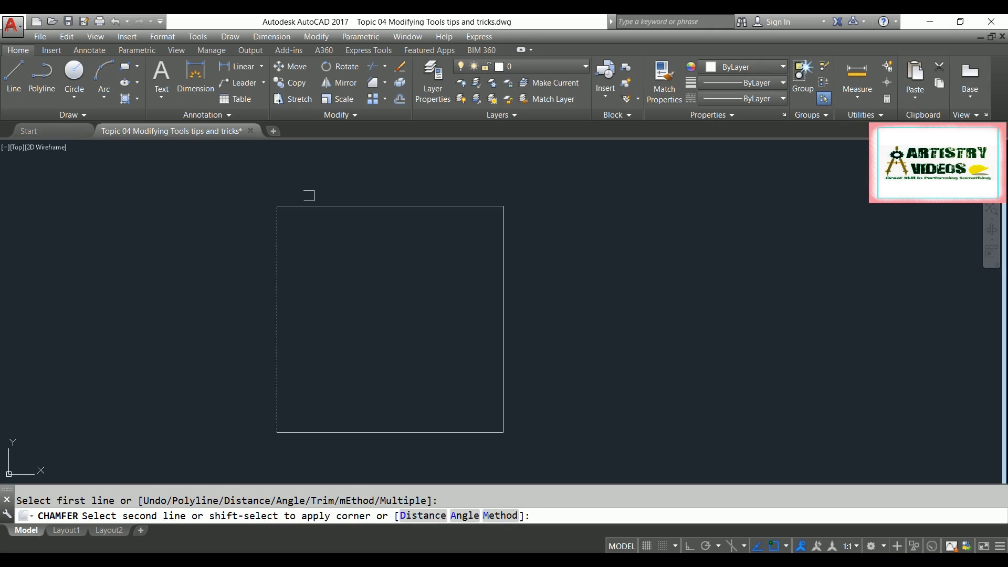
pyautogui.click(310, 206)
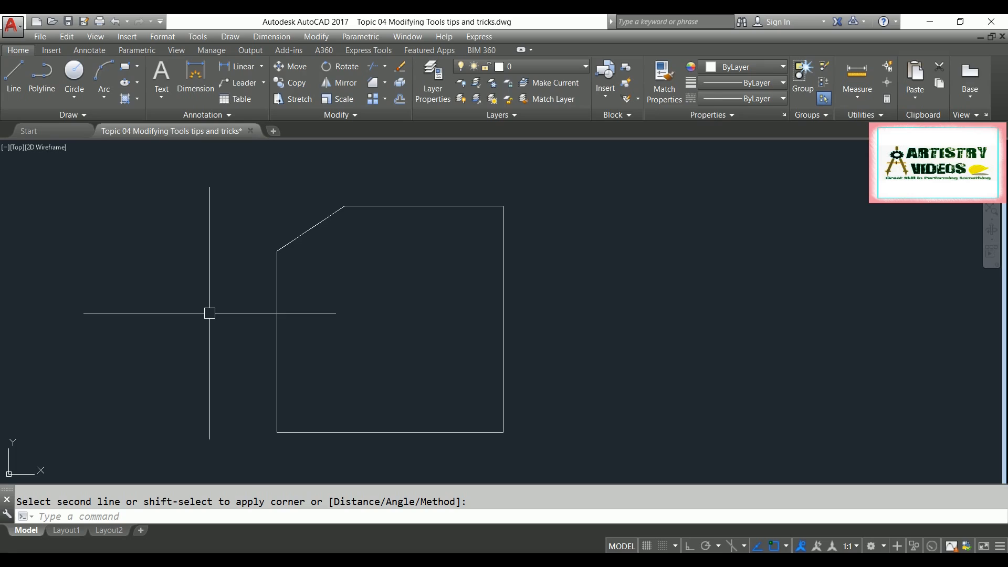
# Add a vertical linear dimension between the chamfer's two endpoints, placed outside the square's left edge
pyautogui.write('dli')
pyautogui.press('Return')
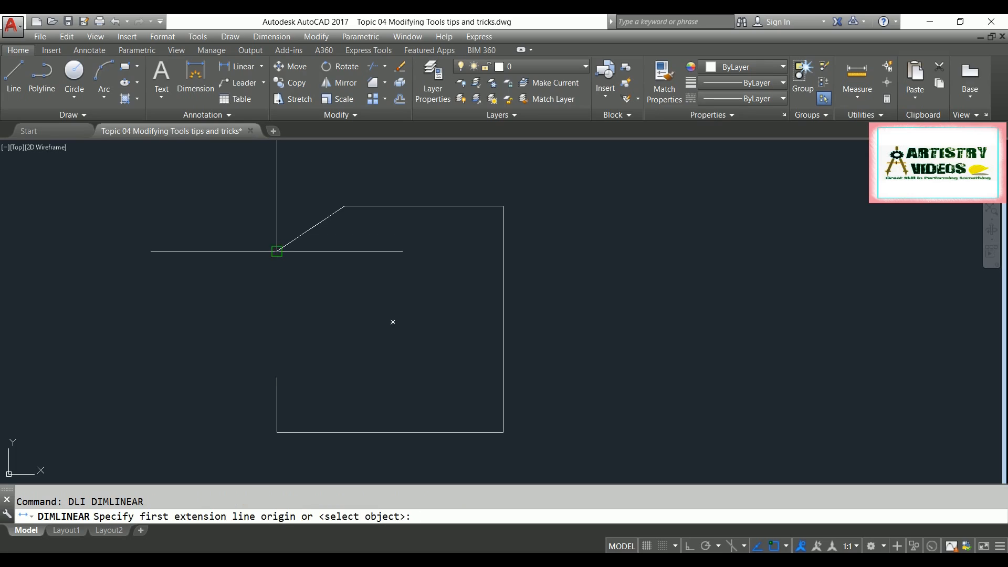
pyautogui.click(277, 251)
pyautogui.click(344, 206)
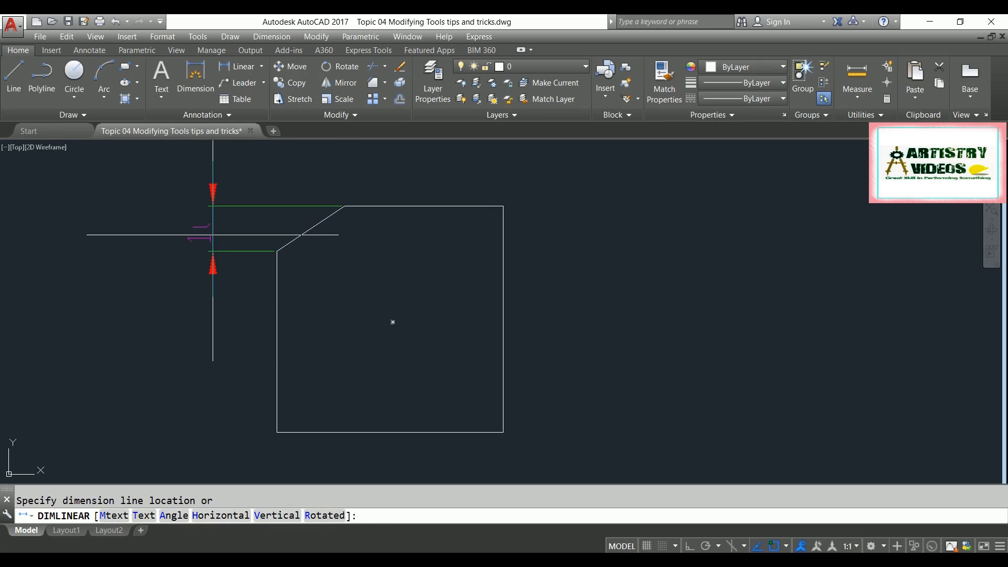
pyautogui.click(218, 234)
# Add a horizontal linear dimension between the chamfer's two endpoints, placed above the square
pyautogui.press('Return')
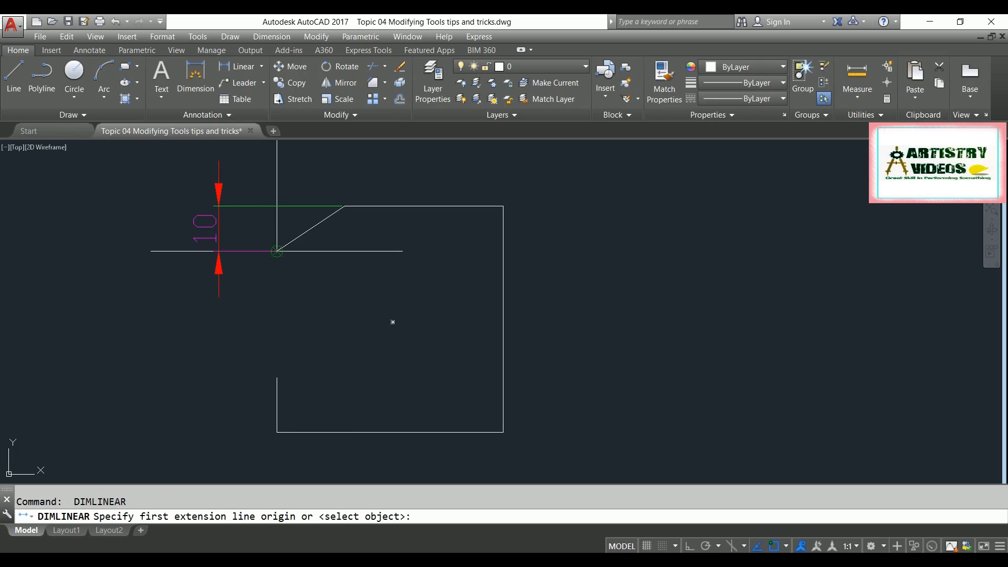
pyautogui.click(276, 251)
pyautogui.click(344, 206)
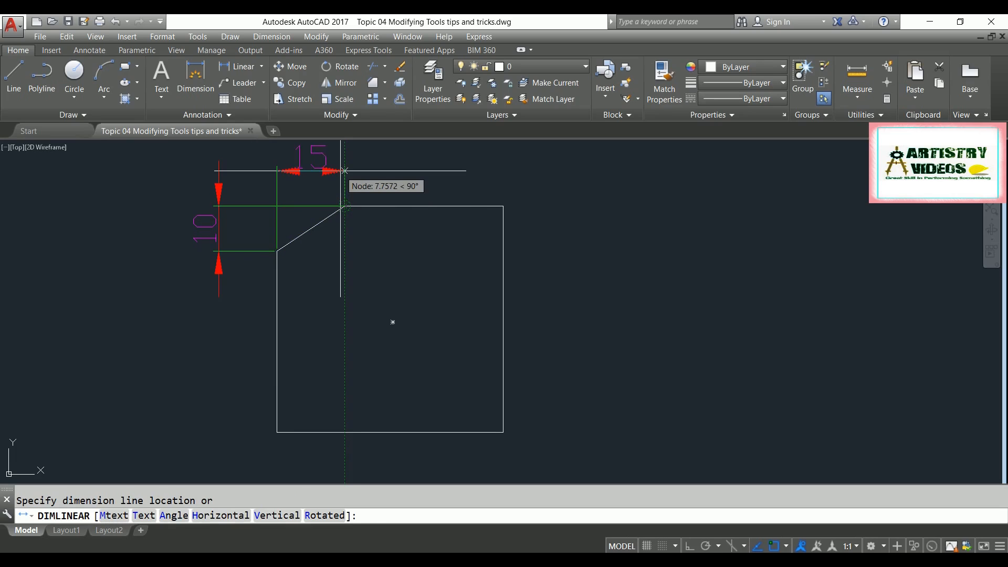
pyautogui.click(341, 171)
# Delete the vertical and horizontal dimensions of the chamfered corner
pyautogui.moveTo(322, 209); pyautogui.dragTo(322, 229, button='middle')
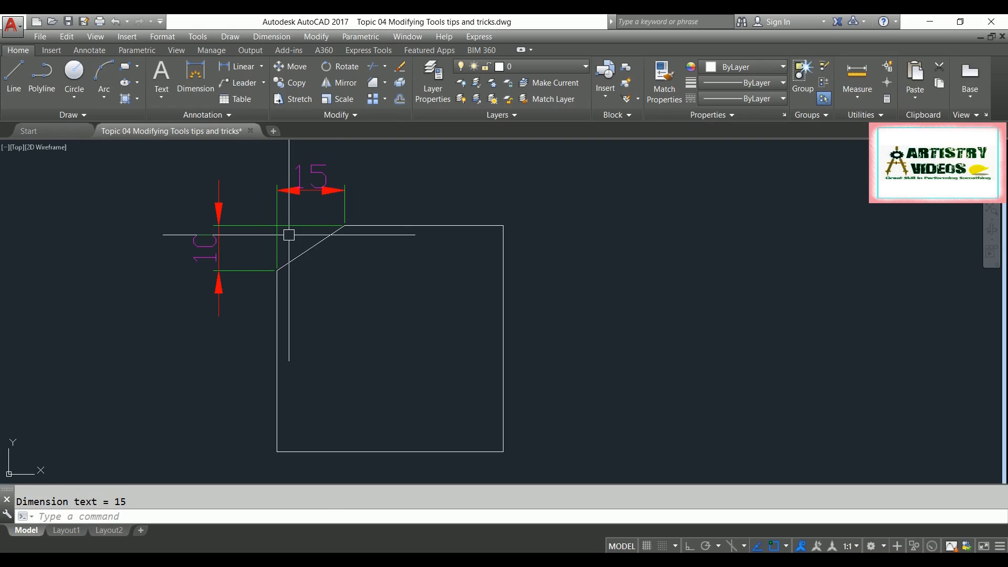
pyautogui.click(288, 235)
pyautogui.click(212, 204)
pyautogui.press('Delete')
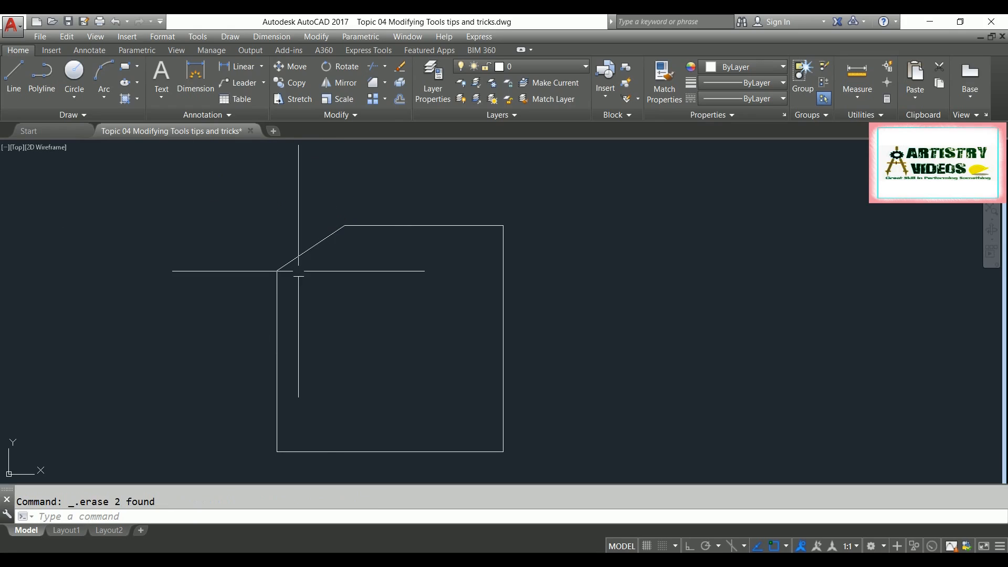
# Chamfer the square's lower-right corner between the right and bottom edges with both chamfer distances set to 20
pyautogui.moveTo(298, 271); pyautogui.dragTo(220, 220, button='middle')
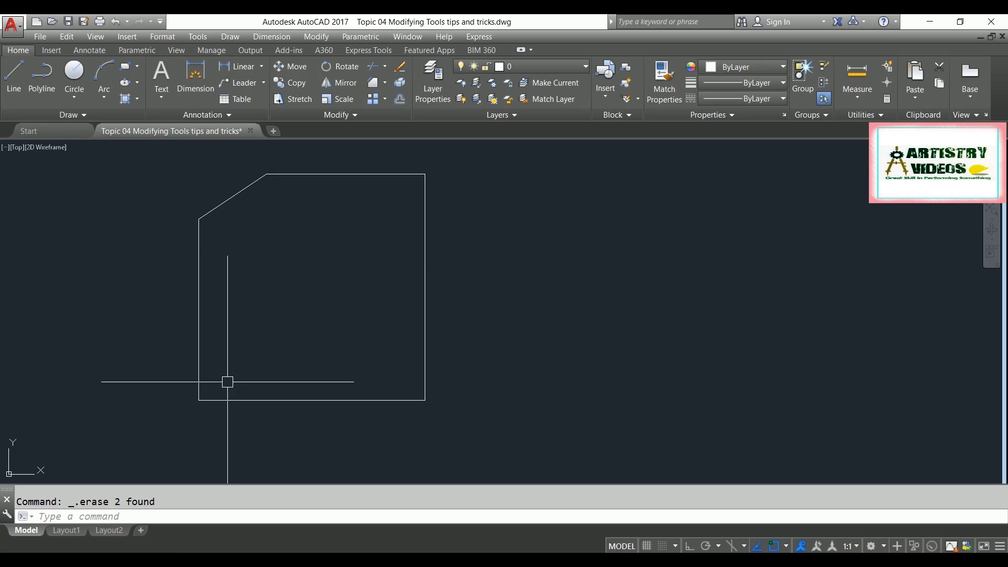
pyautogui.write('cha')
pyautogui.press('Return')
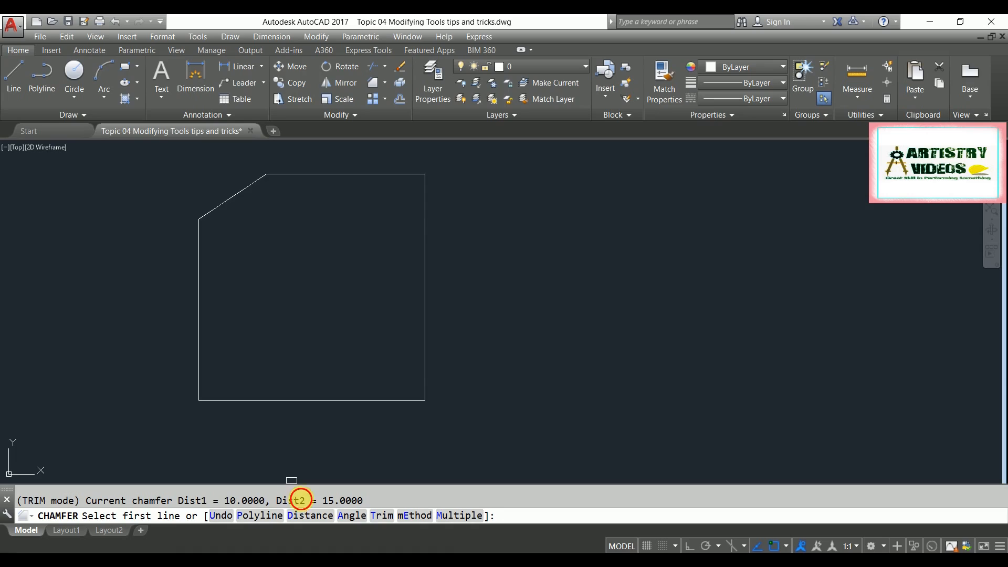
pyautogui.click(309, 515)
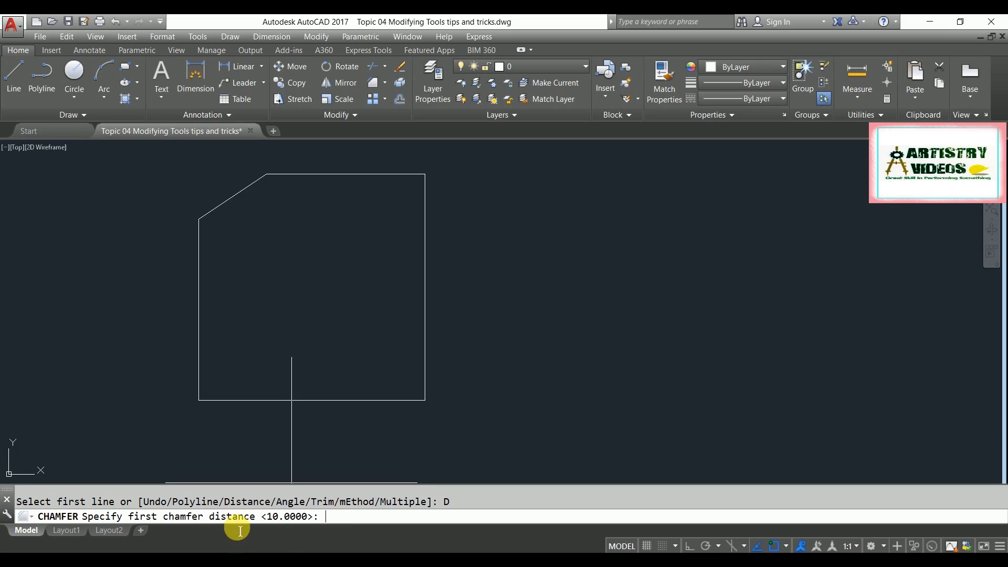
pyautogui.write('10')
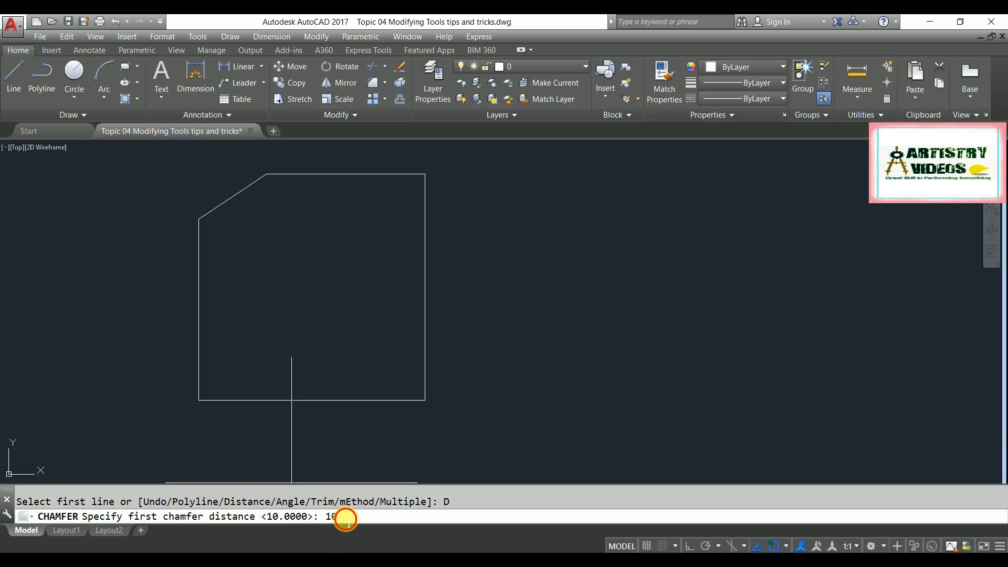
pyautogui.press('BackSpace')
pyautogui.press('BackSpace')
pyautogui.write('20')
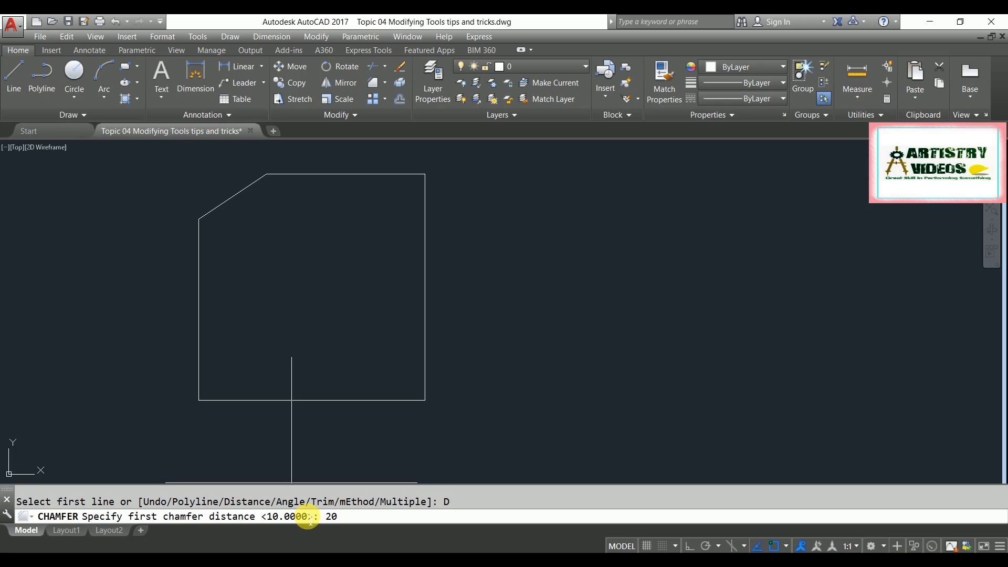
pyautogui.press('Return')
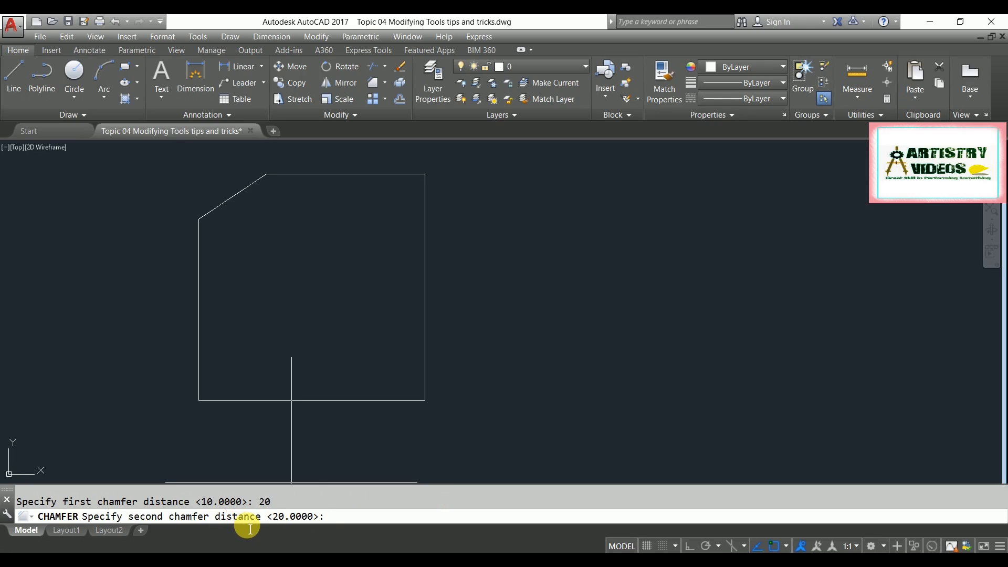
pyautogui.write('20')
pyautogui.press('Return')
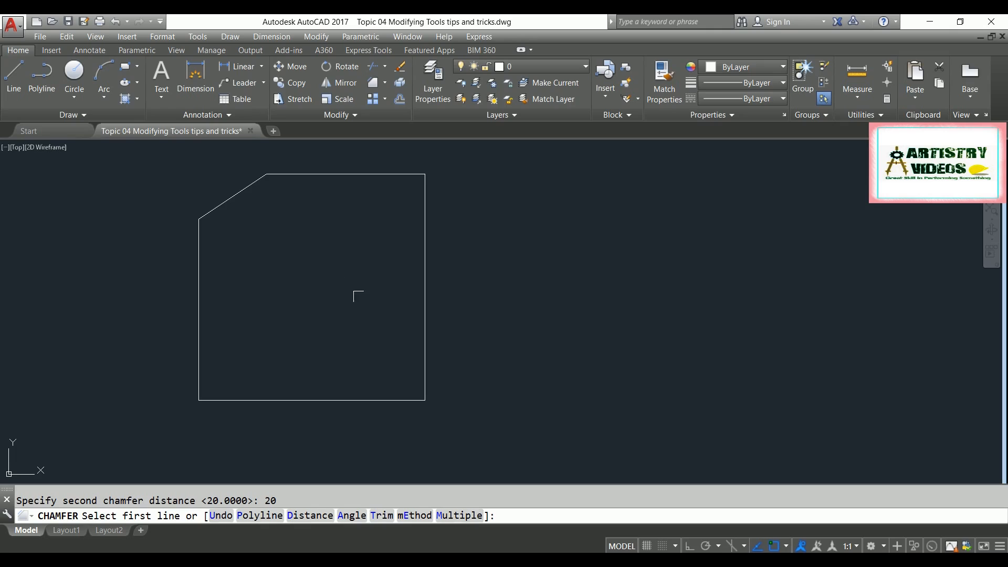
pyautogui.click(424, 351)
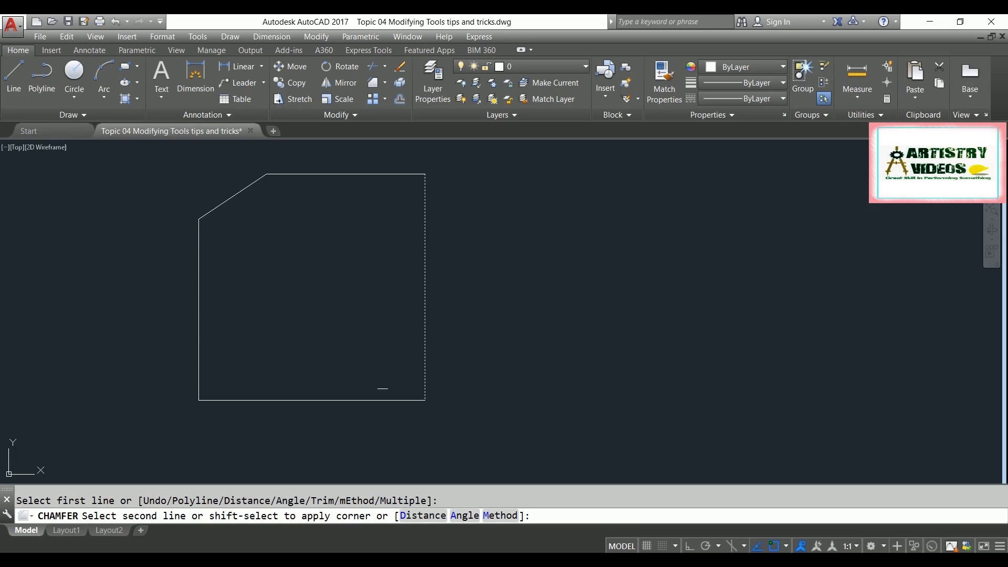
pyautogui.click(388, 400)
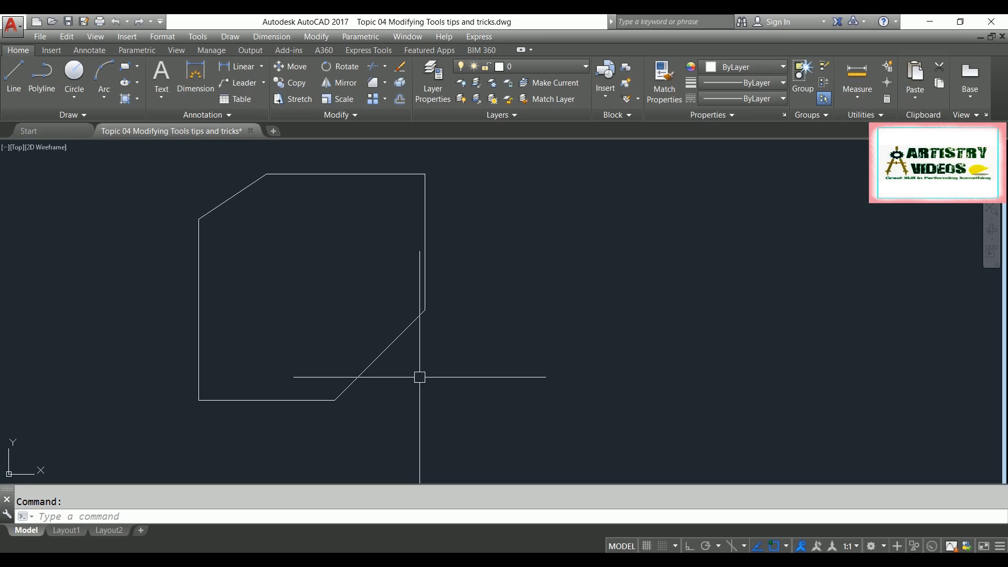
# Add a vertical linear dimension between the lower-right chamfer's two endpoints, placed outside the square's right edge
pyautogui.press('Escape')
pyautogui.write('DLI')
pyautogui.press('Return')
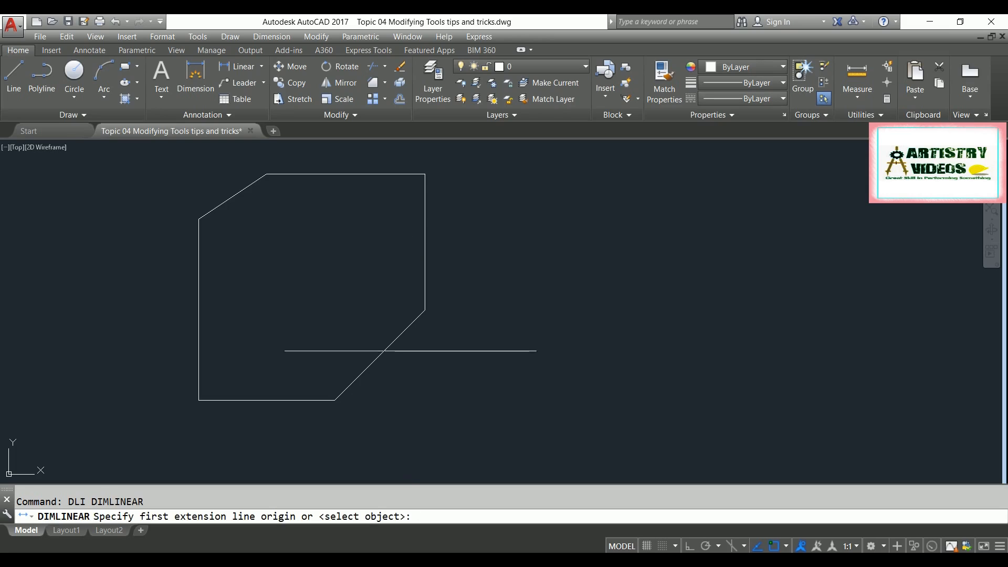
pyautogui.click(425, 310)
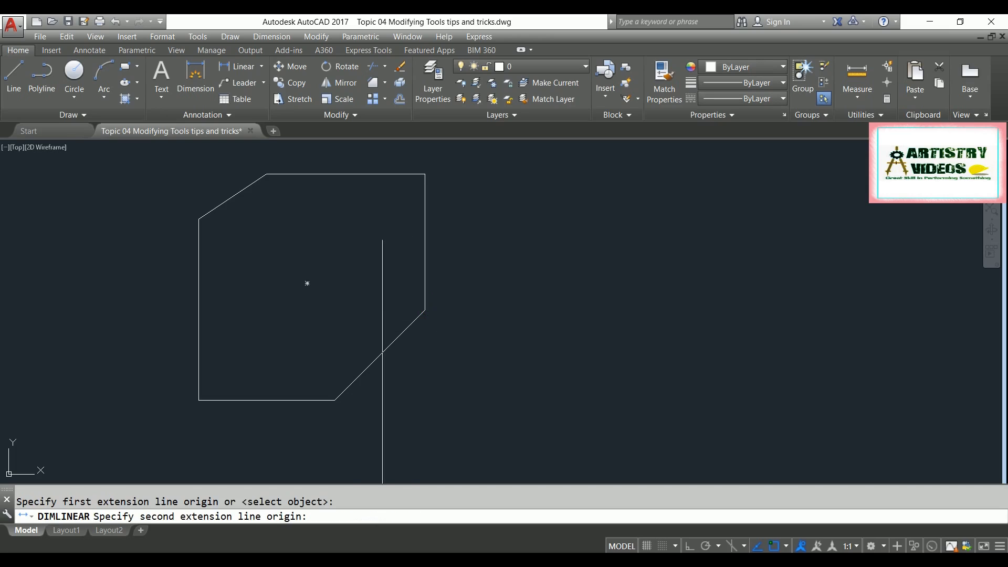
pyautogui.click(334, 400)
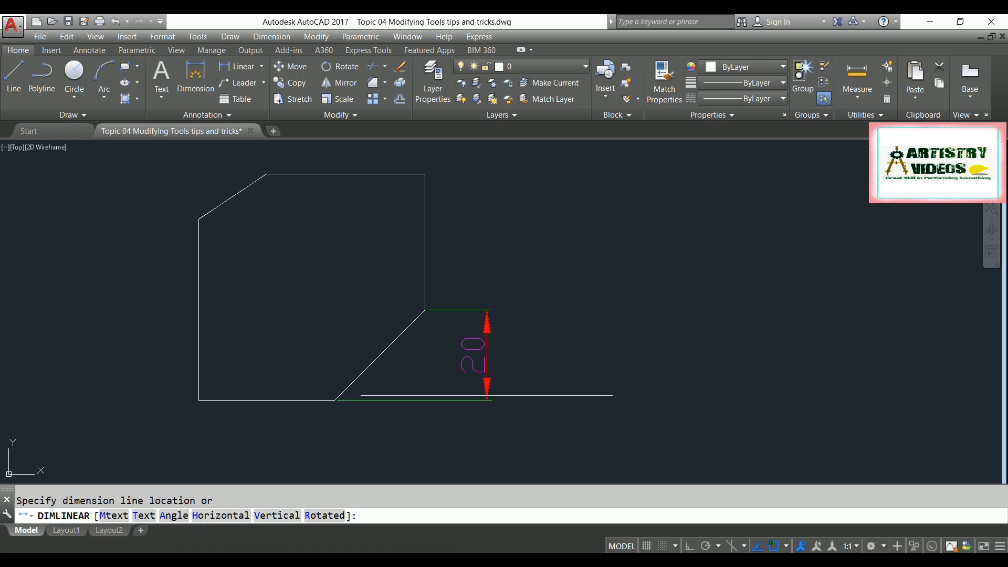
pyautogui.click(488, 362)
# Add a horizontal linear dimension between the lower-right chamfer's two endpoints, placed below the square
pyautogui.press('Return')
pyautogui.click(425, 310)
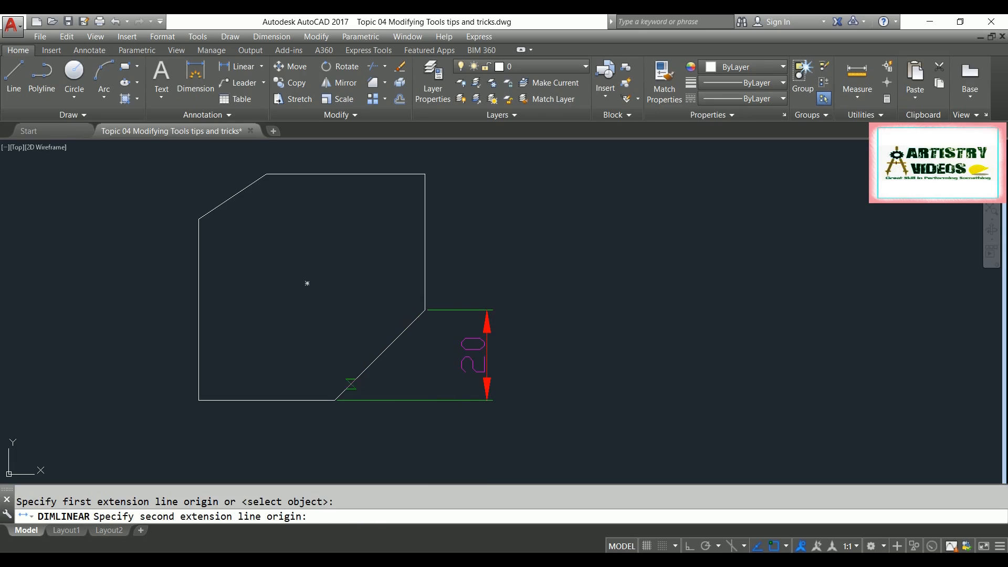
pyautogui.click(335, 400)
pyautogui.moveTo(350, 468); pyautogui.dragTo(354, 418, button='middle')
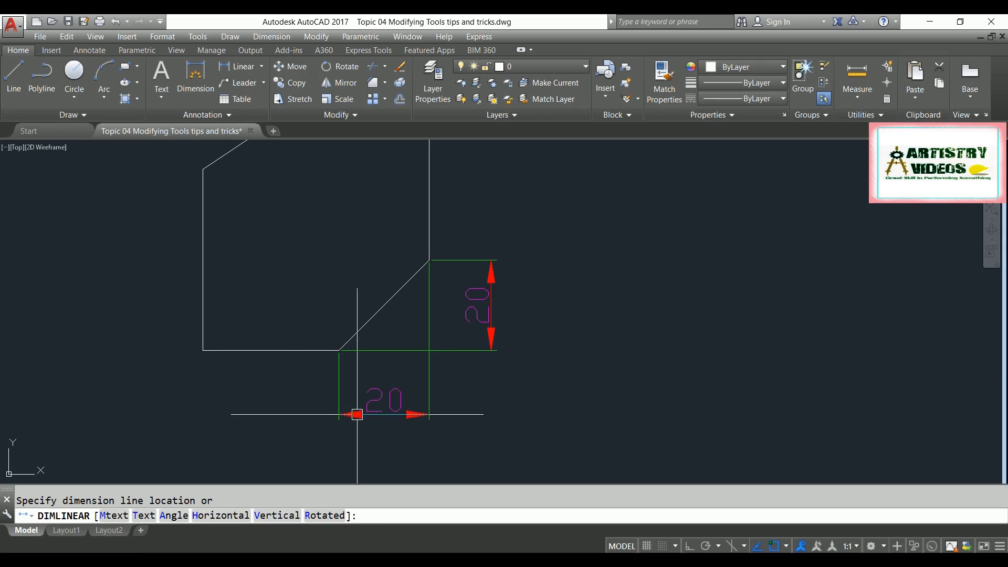
pyautogui.click(357, 414)
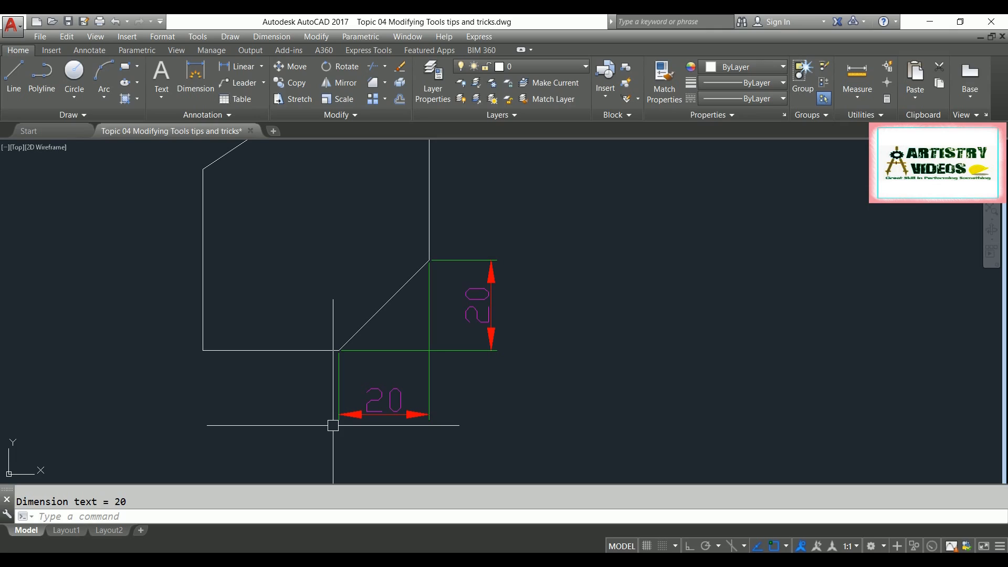
# Undo all the chamfers and dimensions back to the plain square with no chamfered corners
pyautogui.moveTo(383, 378); pyautogui.dragTo(331, 423, button='middle')
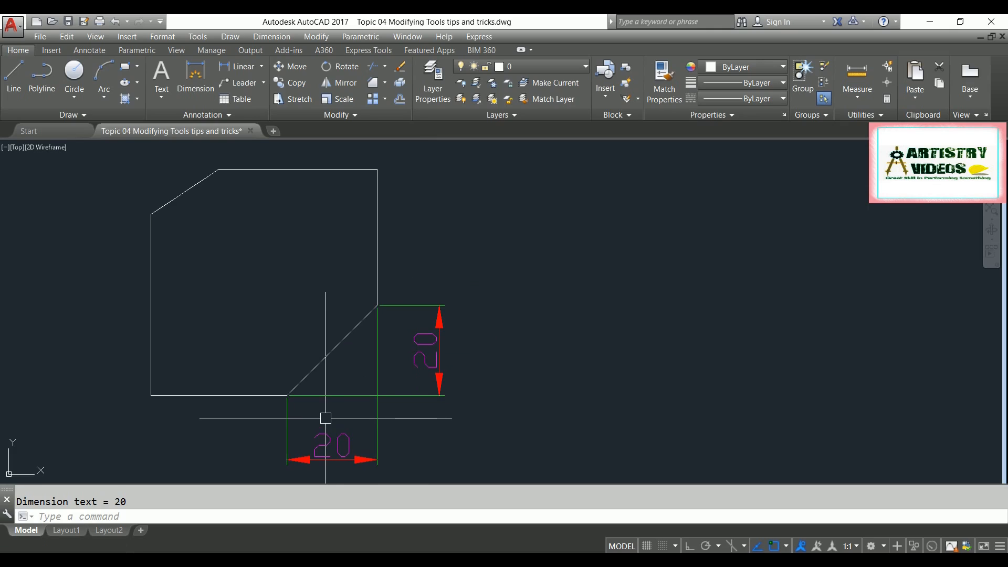
pyautogui.moveTo(450, 384); pyautogui.dragTo(399, 357, button='middle')
pyautogui.scroll(-2, 302, 391)
pyautogui.press('Escape')
pyautogui.hotkey('ctrl', 'z')
pyautogui.hotkey('ctrl', 'z')
pyautogui.hotkey('ctrl', 'z')
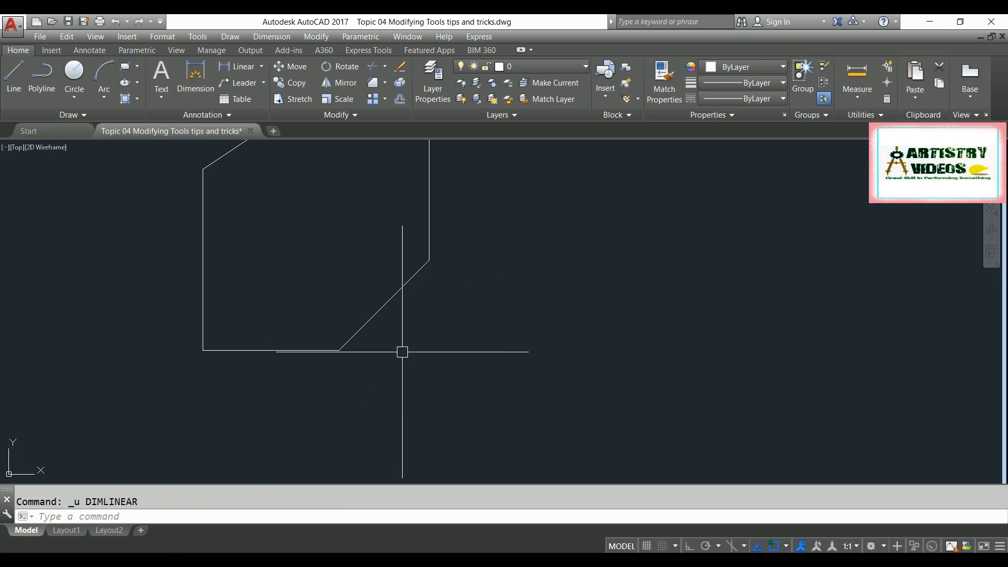
pyautogui.hotkey('ctrl', 'z')
pyautogui.hotkey('ctrl', 'z')
pyautogui.hotkey('ctrl', 'z')
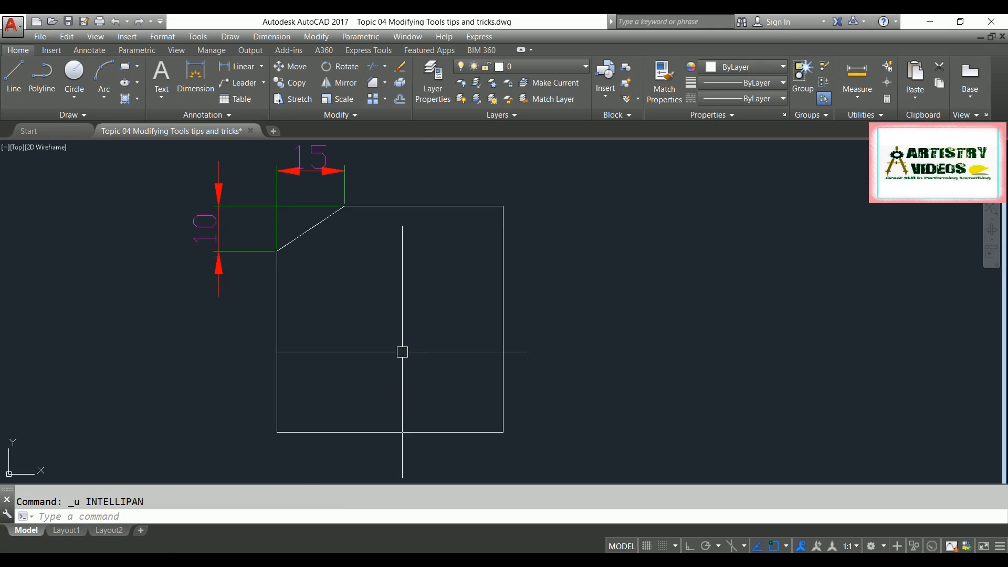
pyautogui.hotkey('ctrl', 'z')
pyautogui.hotkey('ctrl', 'z')
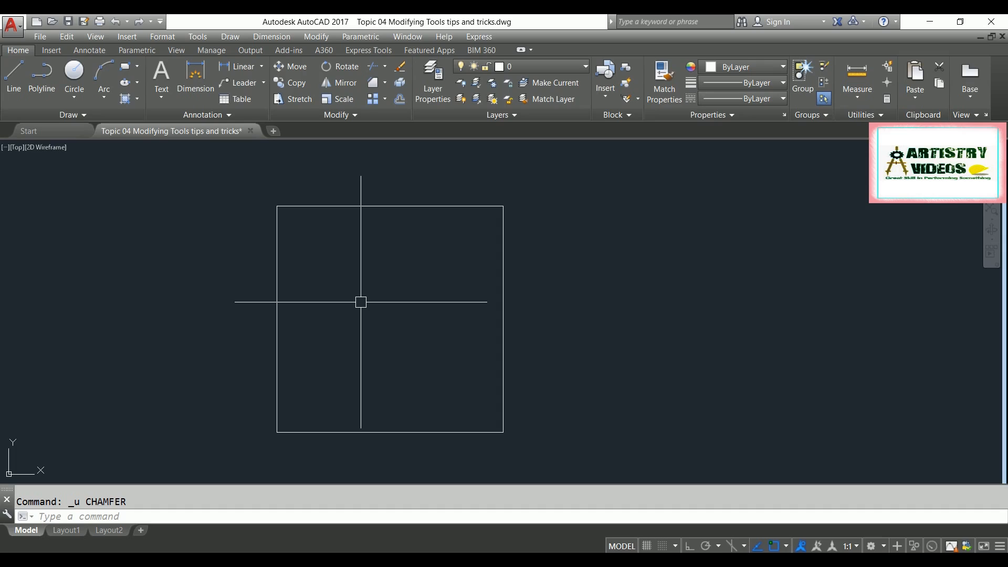
# Chamfer the square's upper-left corner in Multiple mode with the Angle option, using length 10 on the left edge and angle 45
pyautogui.write('CHA')
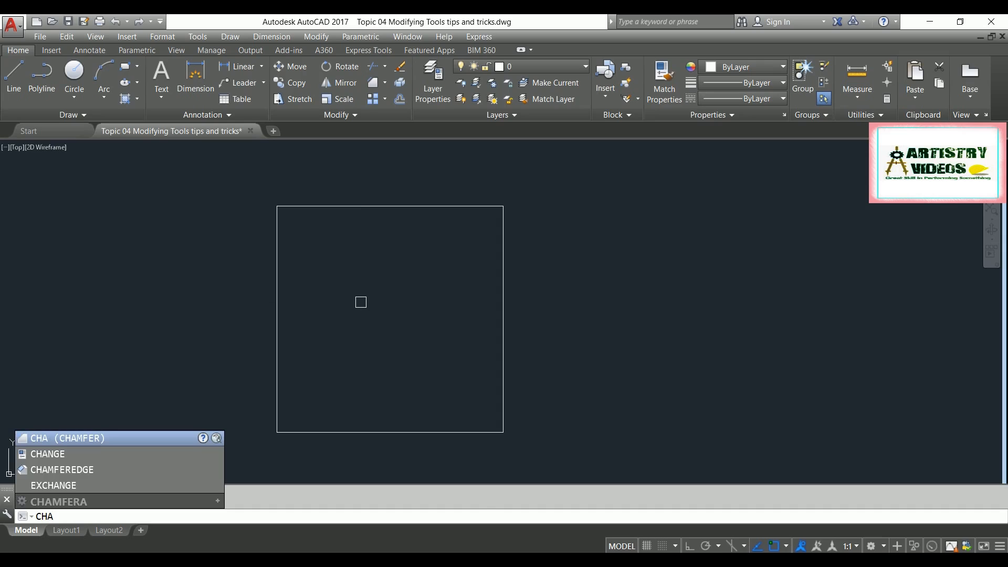
pyautogui.press('Return')
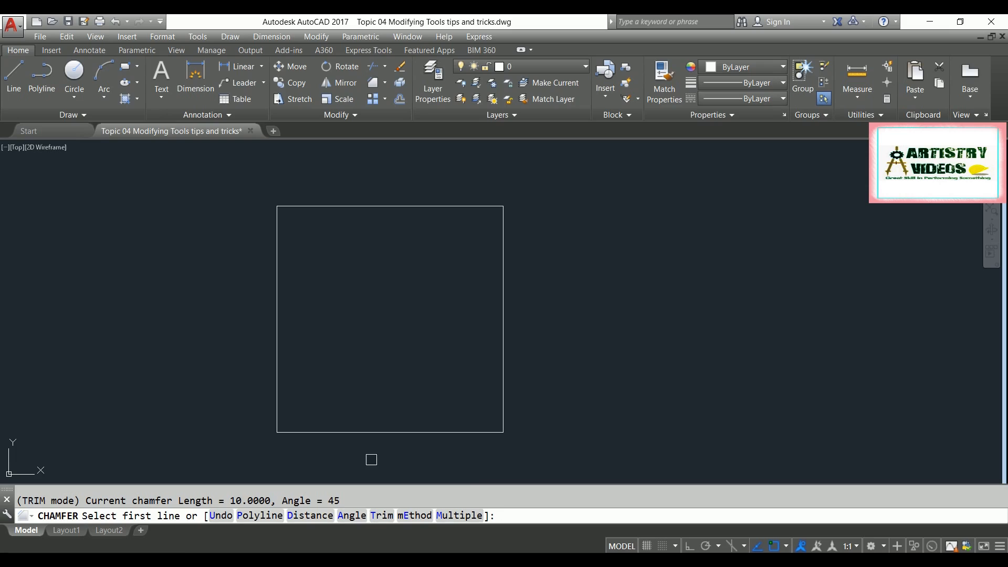
pyautogui.click(452, 520)
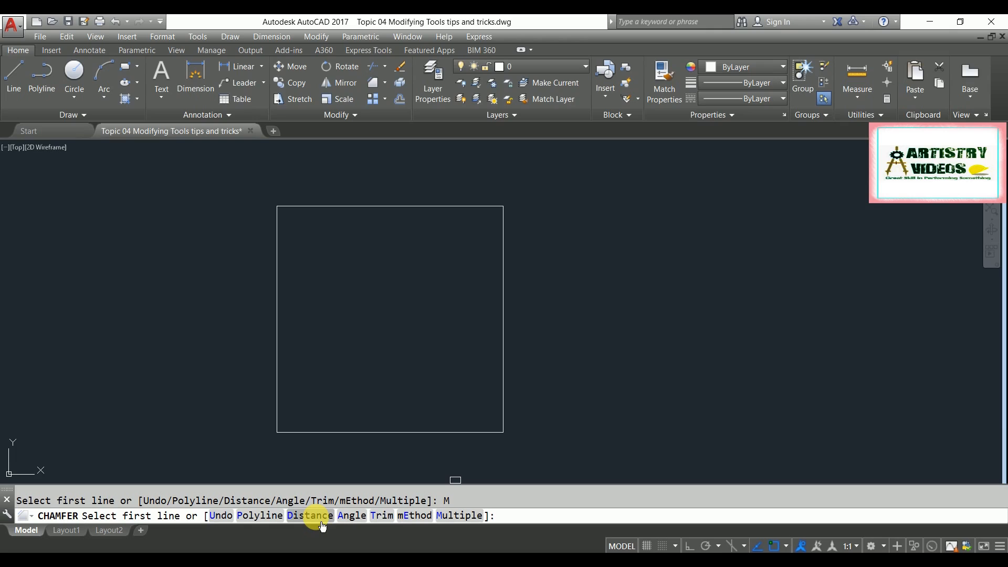
pyautogui.click(363, 523)
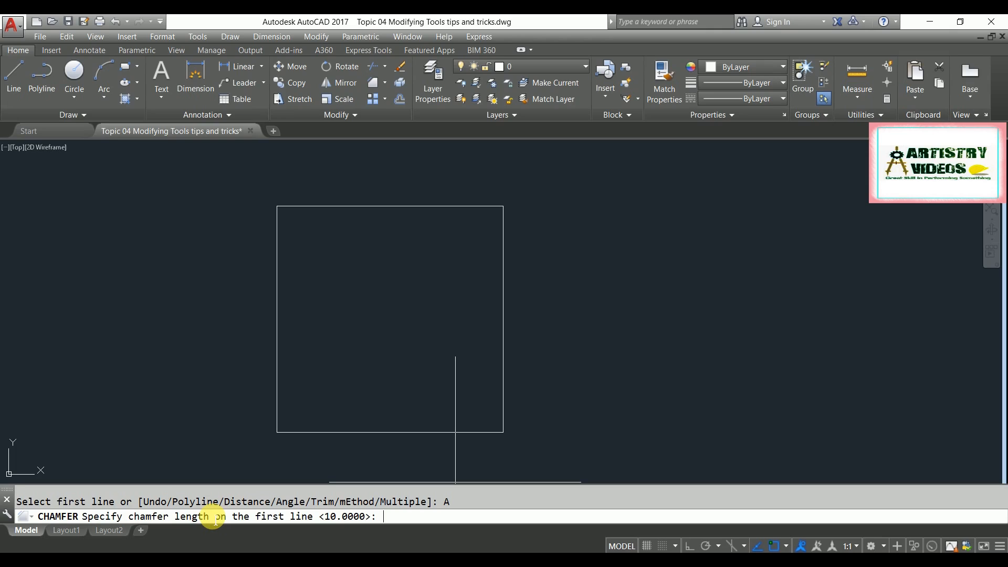
pyautogui.write('10')
pyautogui.press('Return')
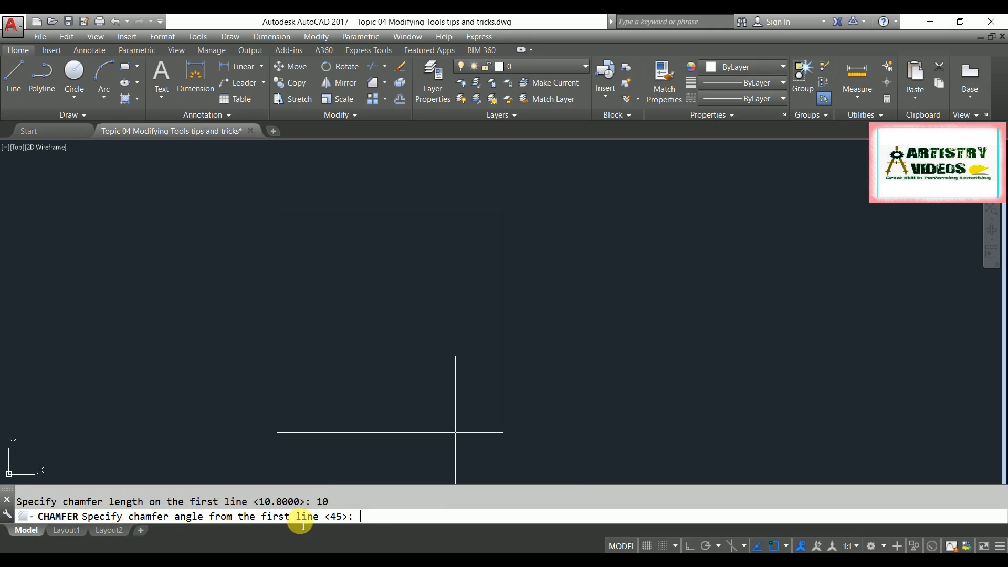
pyautogui.write('45')
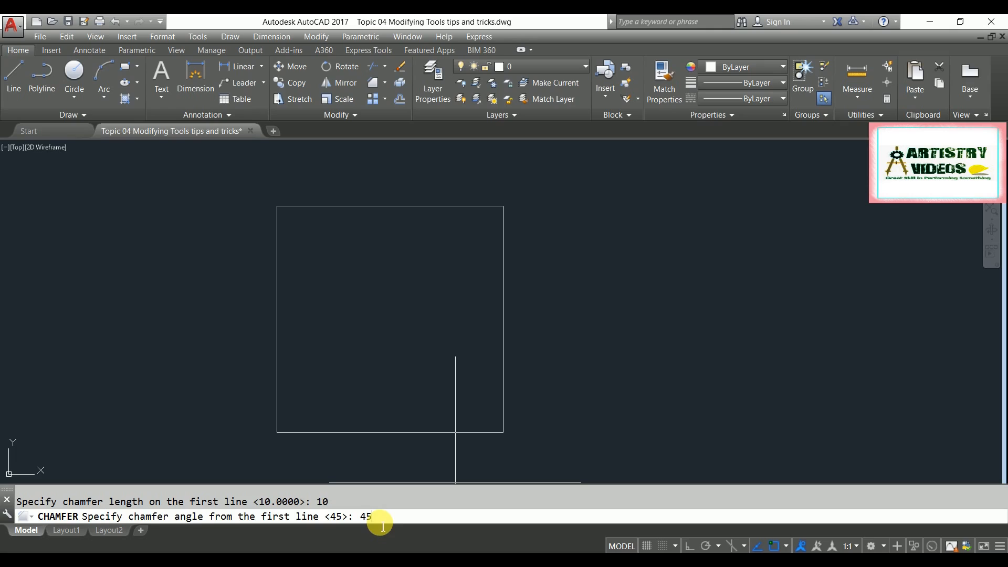
pyautogui.press('Return')
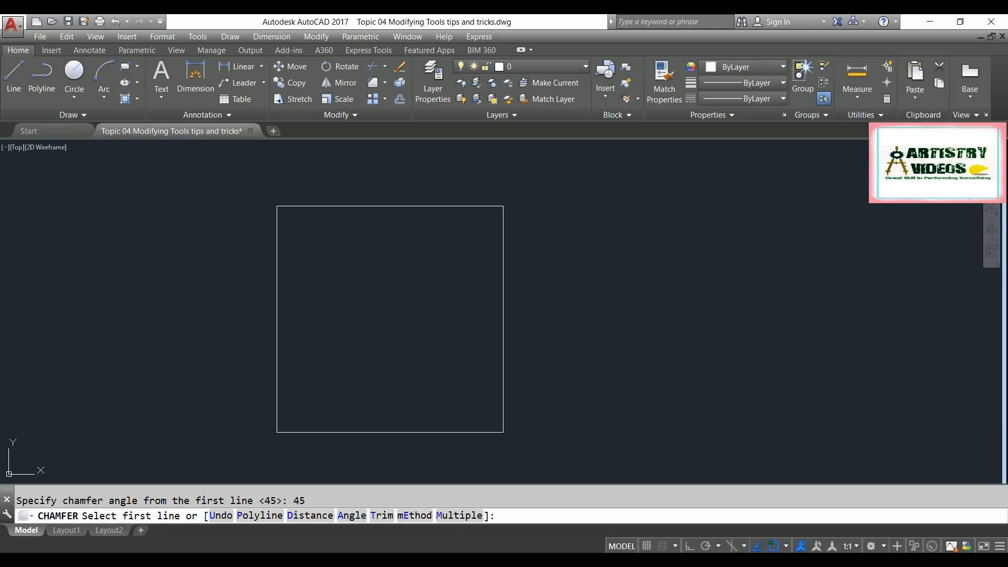
pyautogui.click(276, 252)
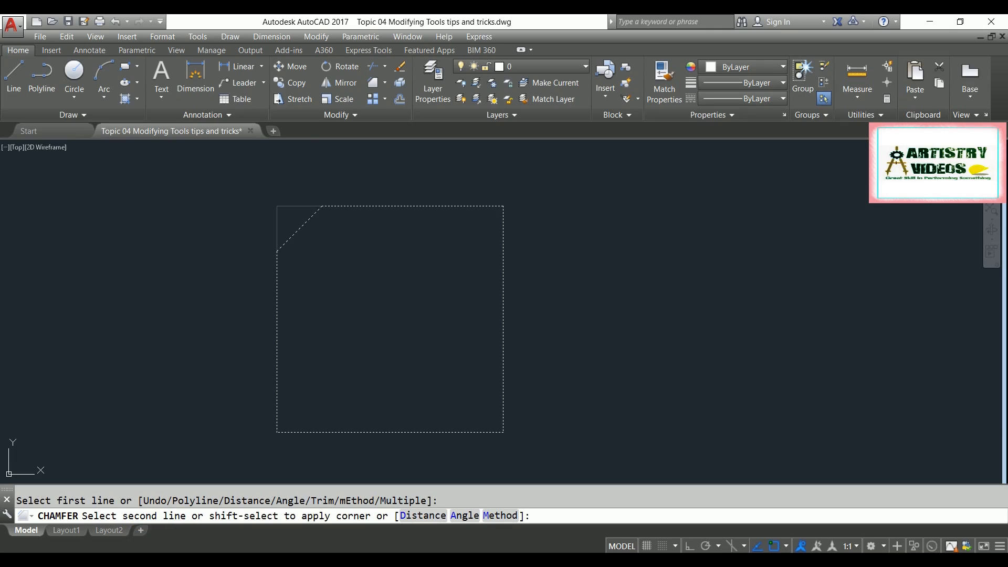
pyautogui.click(321, 206)
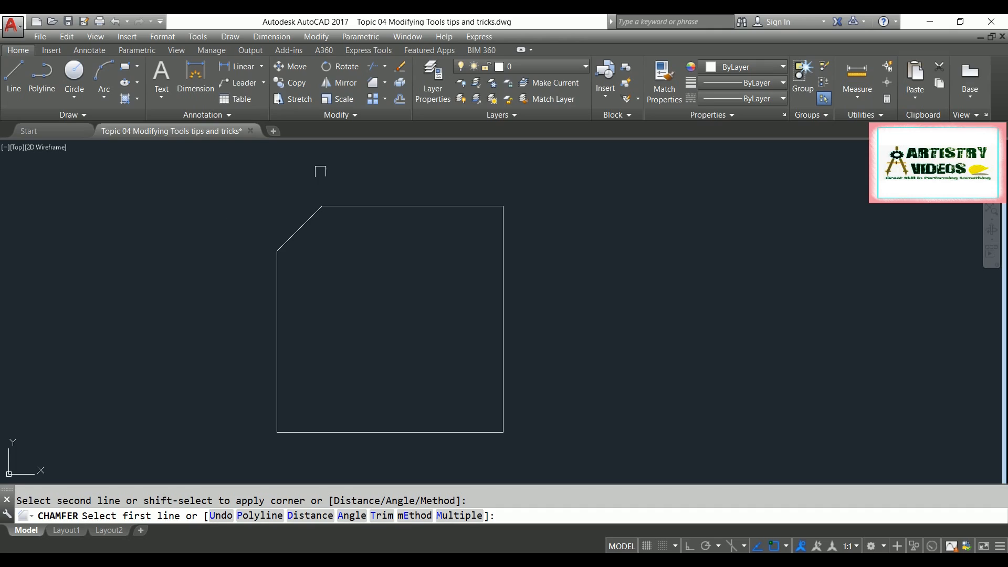
# Chamfer the square's upper-right and lower-right corners with the same length and angle, and end the command
pyautogui.click(454, 204)
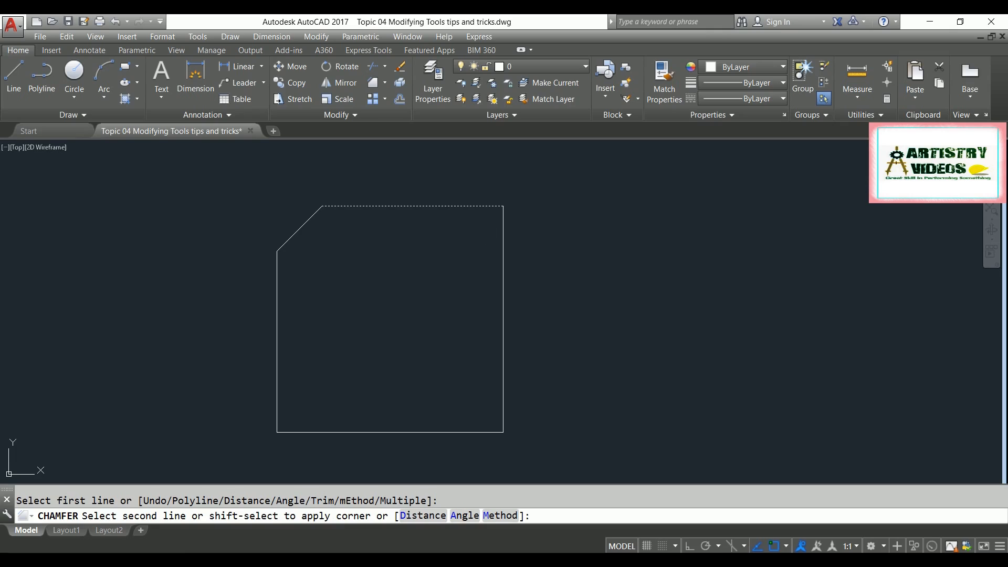
pyautogui.click(503, 236)
pyautogui.click(507, 365)
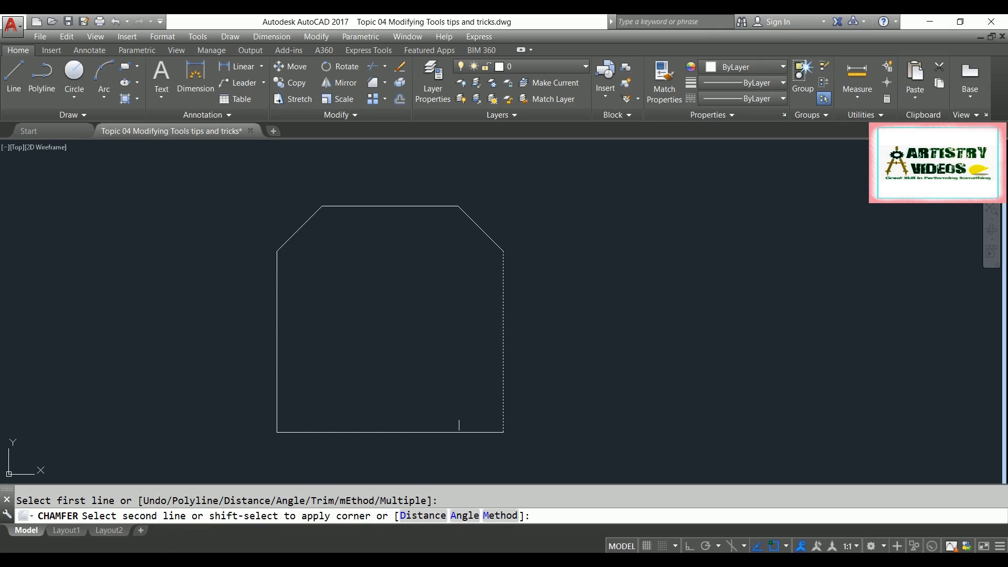
pyautogui.click(460, 430)
pyautogui.press('Return')
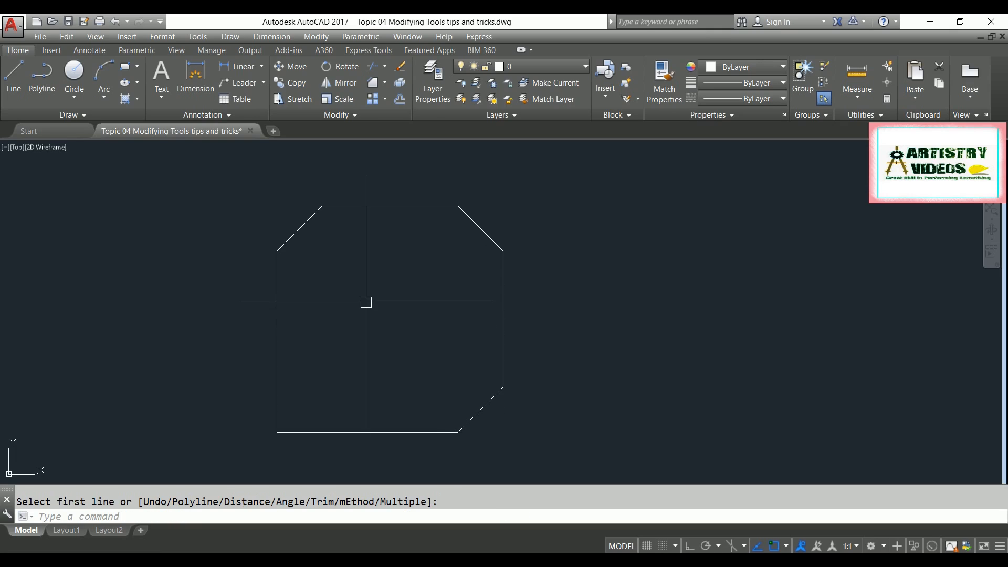
# Add a horizontal linear dimension between the upper-left chamfer's two endpoints, placed above the square
pyautogui.write('dli')
pyautogui.press('Return')
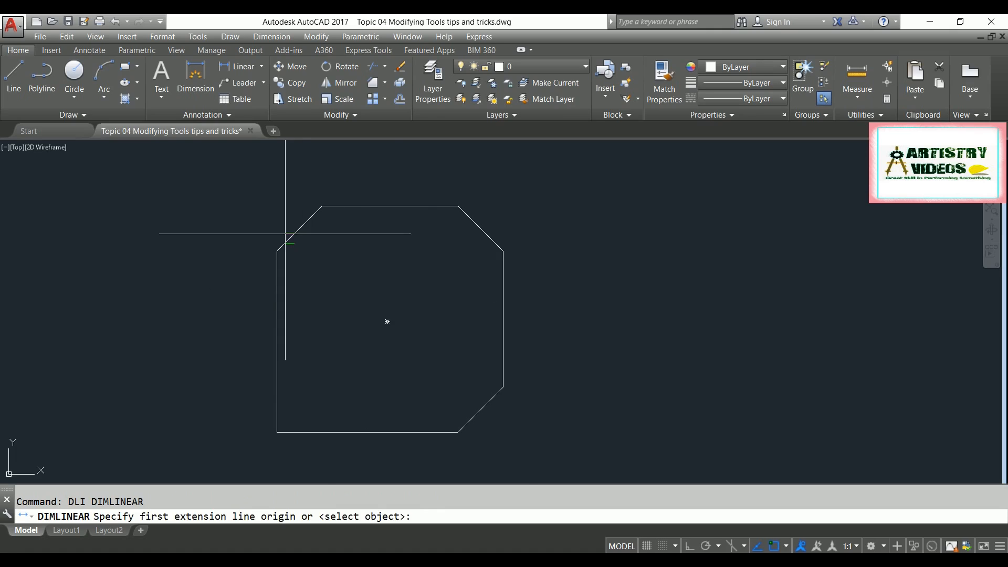
pyautogui.moveTo(276, 251); pyautogui.dragTo(327, 324, button='middle')
pyautogui.click(327, 324)
pyautogui.click(372, 279)
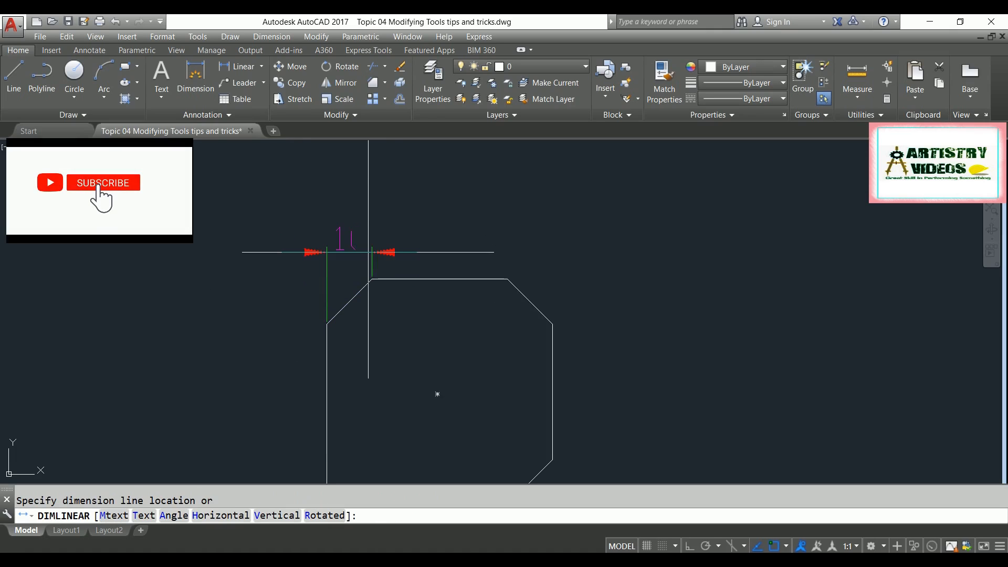
pyautogui.click(371, 223)
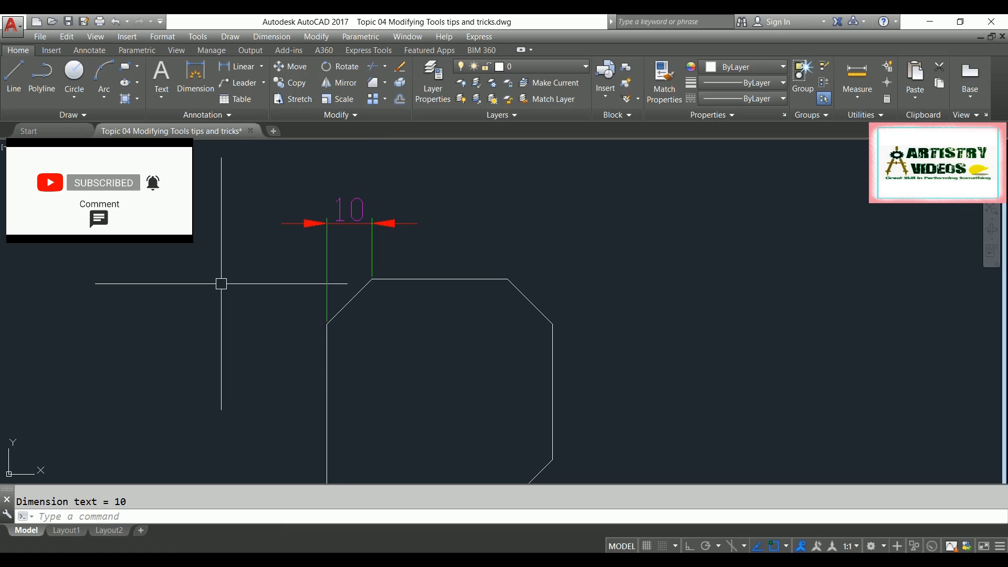
# Add an angular dimension between the upper-left chamfer and the square's top edge, placed outside the corner
pyautogui.write('DAN')
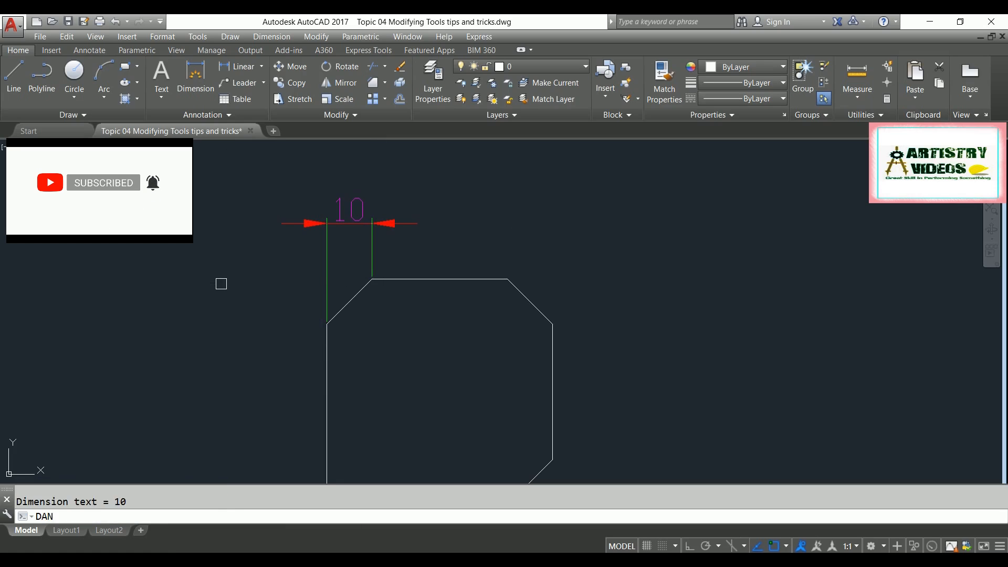
pyautogui.press('Return')
pyautogui.click(350, 296)
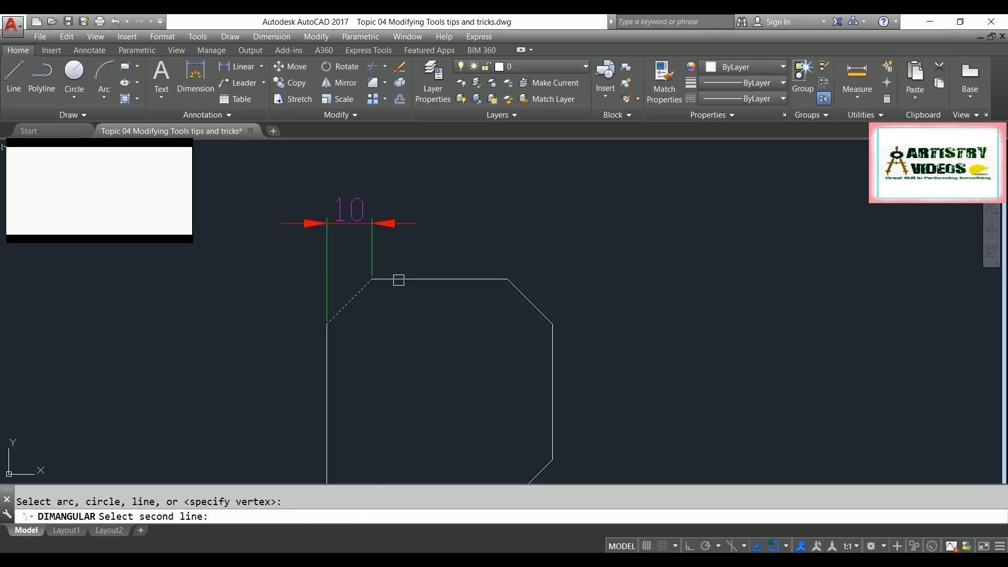
pyautogui.click(399, 280)
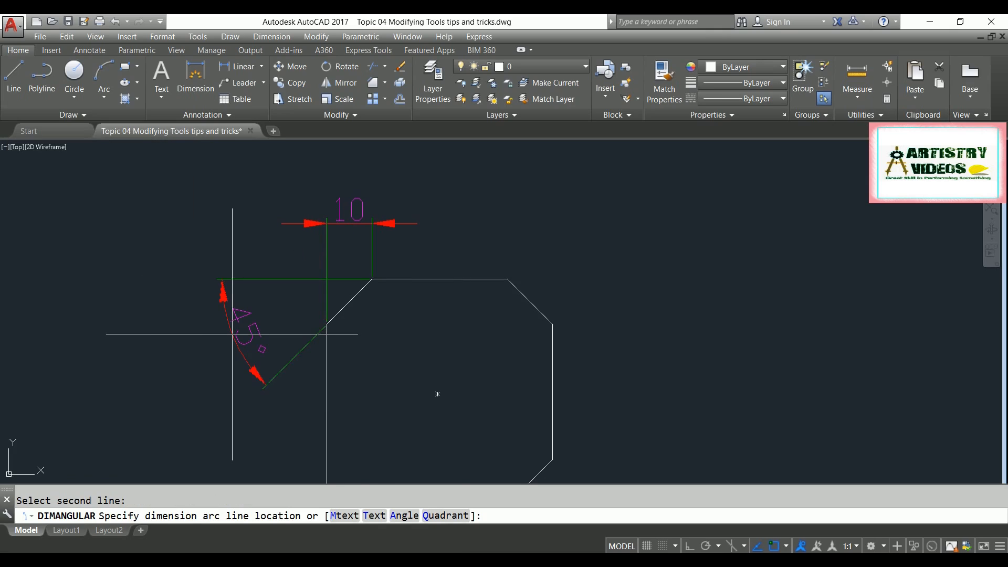
pyautogui.click(232, 332)
pyautogui.scroll(-2, 326, 265)
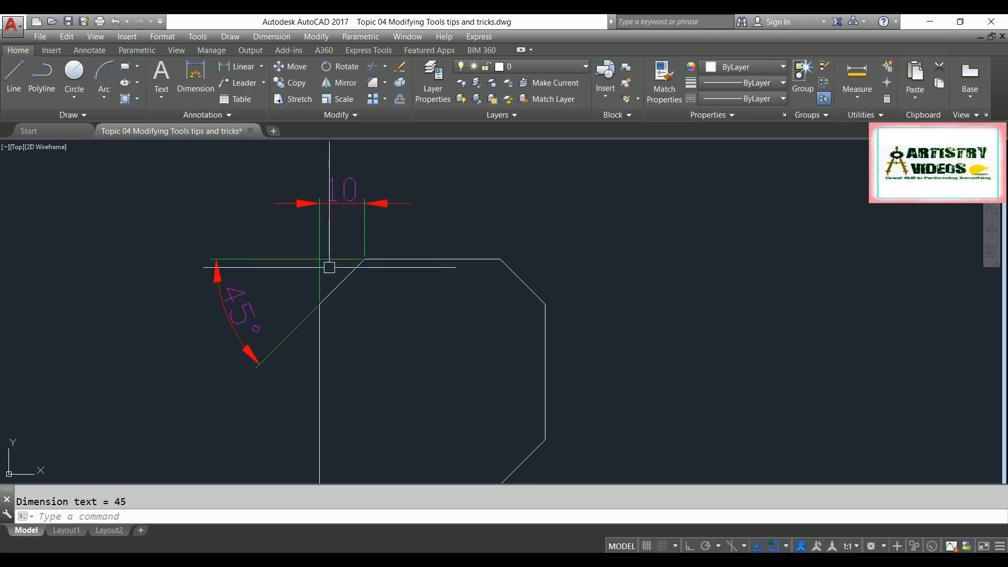
pyautogui.moveTo(452, 314)
pyautogui.mouseDown(button='middle')
pyautogui.moveTo(431, 322)
pyautogui.moveTo(380, 309)
pyautogui.mouseUp(button='middle')
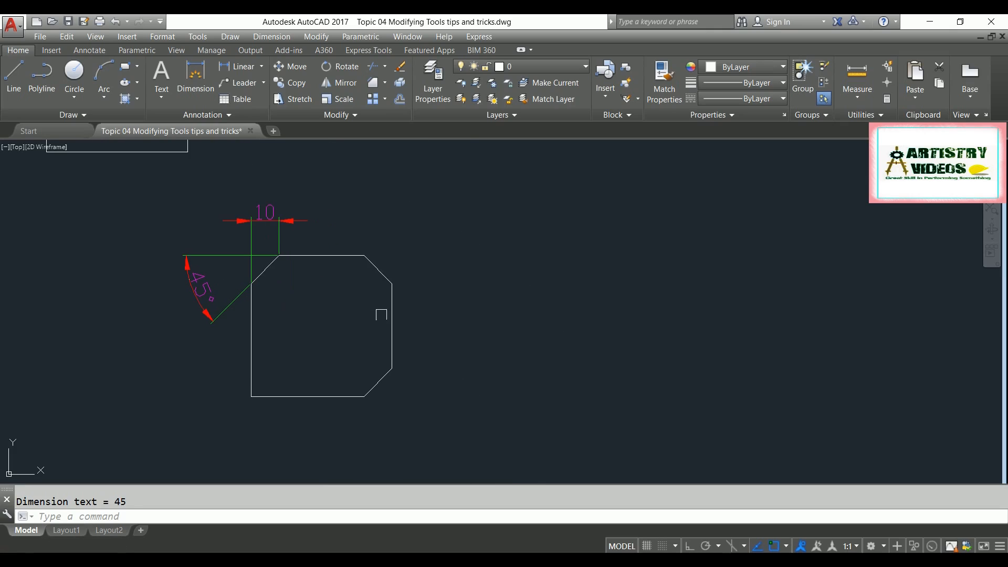
pyautogui.moveTo(383, 353); pyautogui.dragTo(376, 353, button='middle')
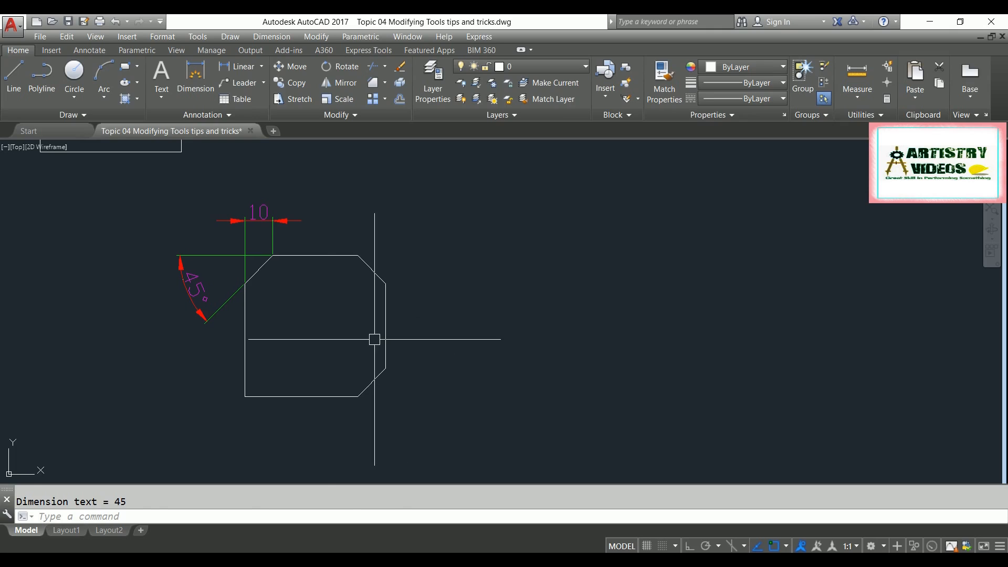
# Undo the dimensions and all the chamfers back to the plain square
pyautogui.hotkey('ctrl', 'z')
pyautogui.hotkey('ctrl', 'z')
pyautogui.hotkey('ctrl', 'z')
pyautogui.hotkey('ctrl', 'z')
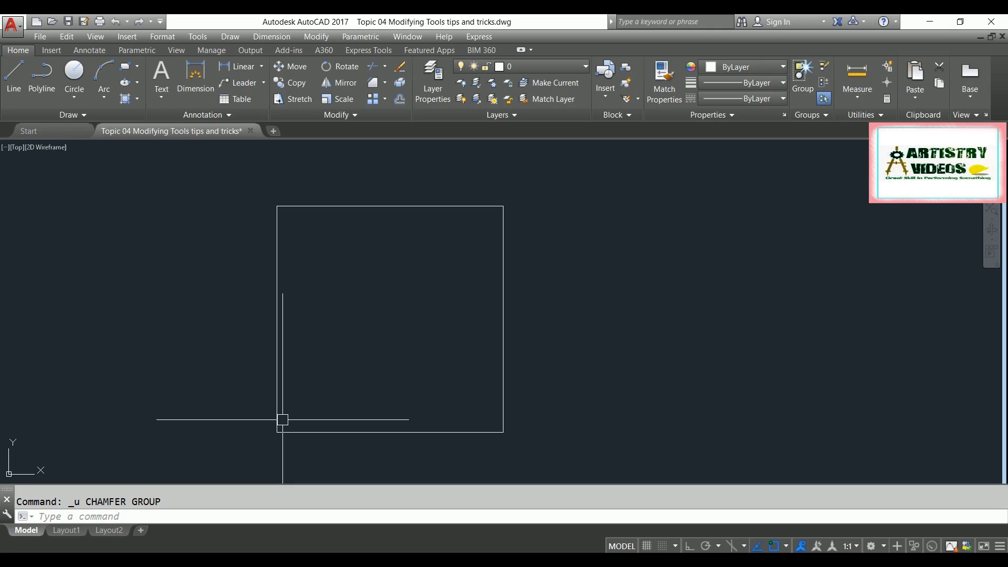
# Start the CHAMFER command and set its trim mode to No trim
pyautogui.write('cha')
pyautogui.press('Return')
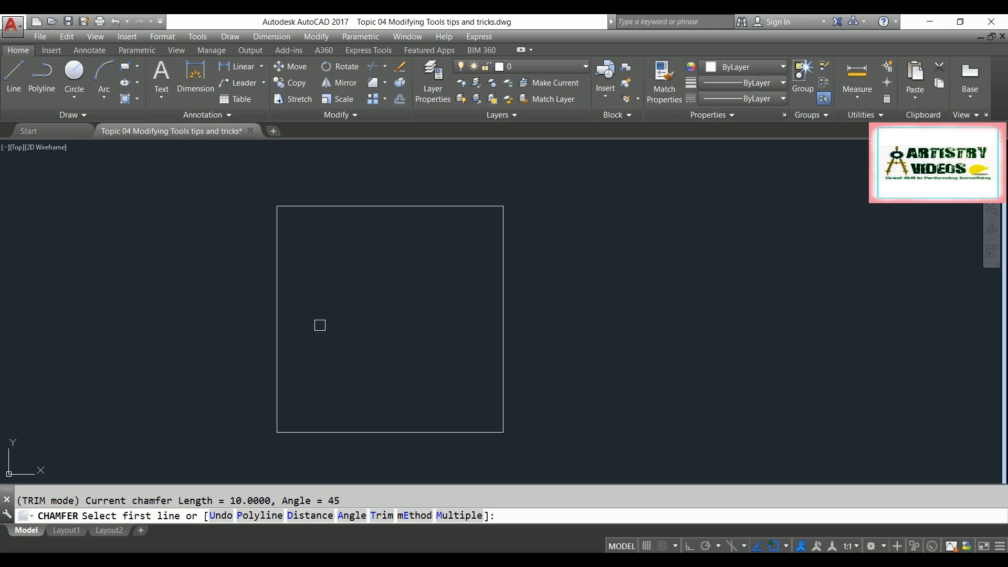
pyautogui.click(386, 516)
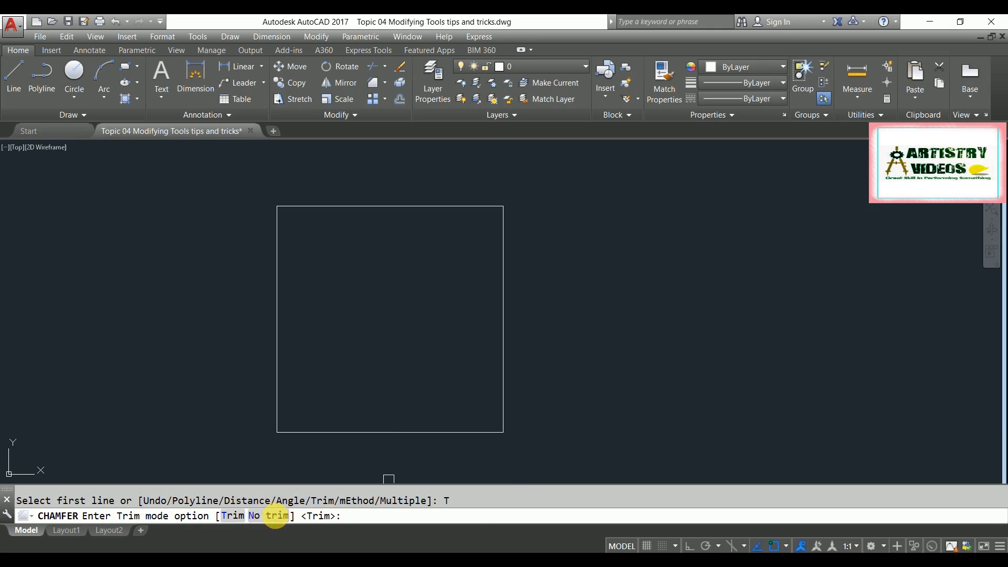
pyautogui.click(275, 516)
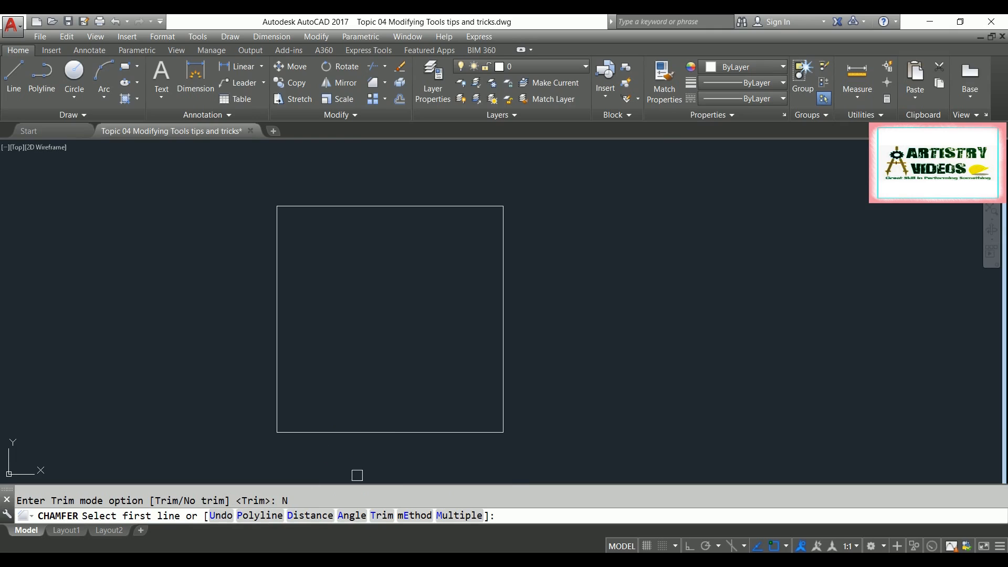
# Chamfer the square's upper-left corner using the Angle option, keeping length 10 on the left edge and angle 45
pyautogui.click(363, 520)
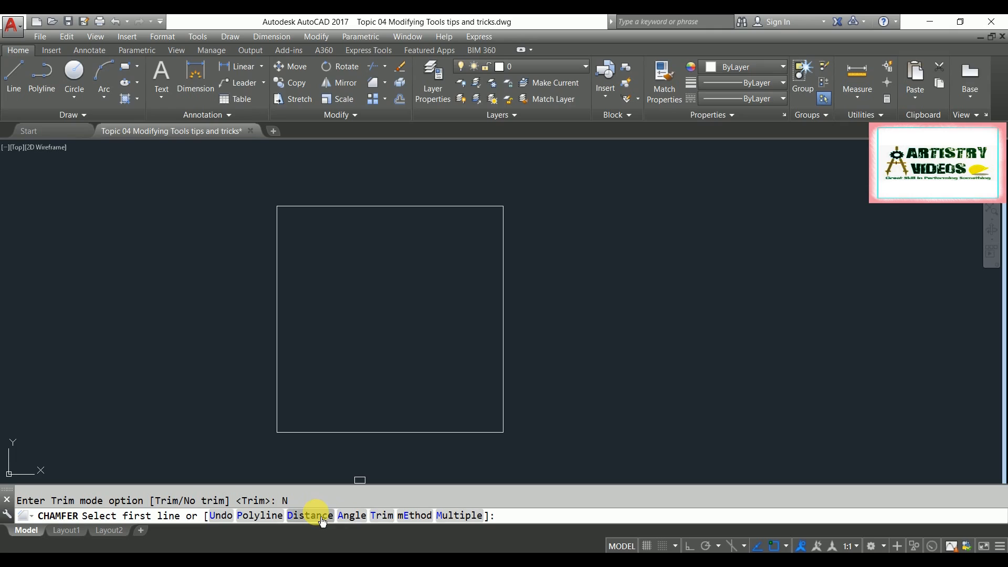
pyautogui.click(352, 516)
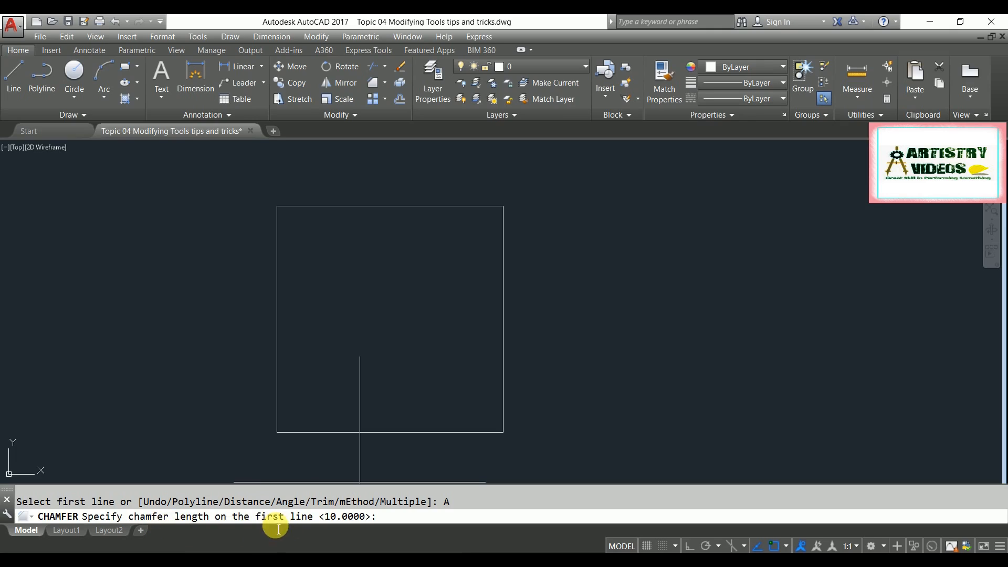
pyautogui.press('Return')
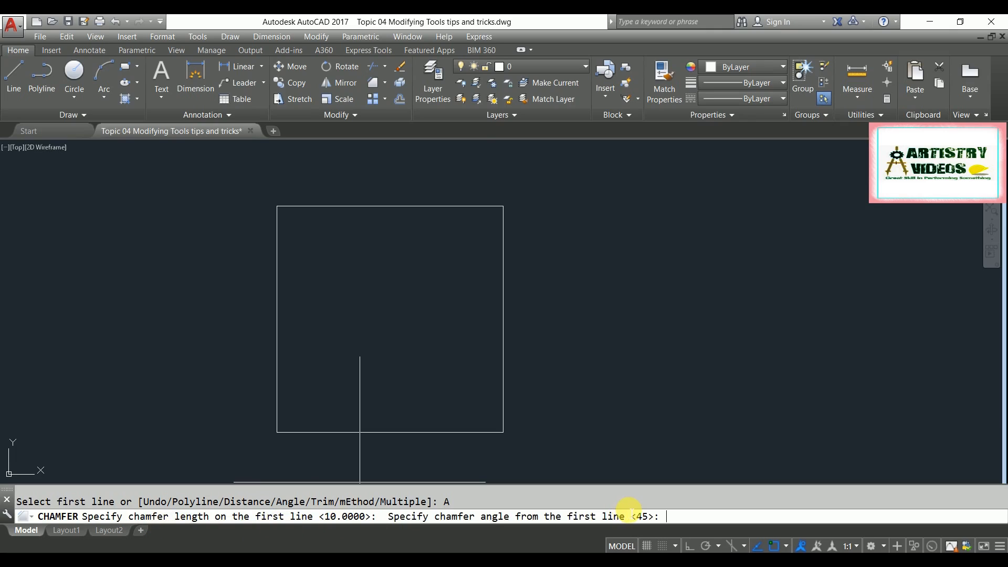
pyautogui.press('Return')
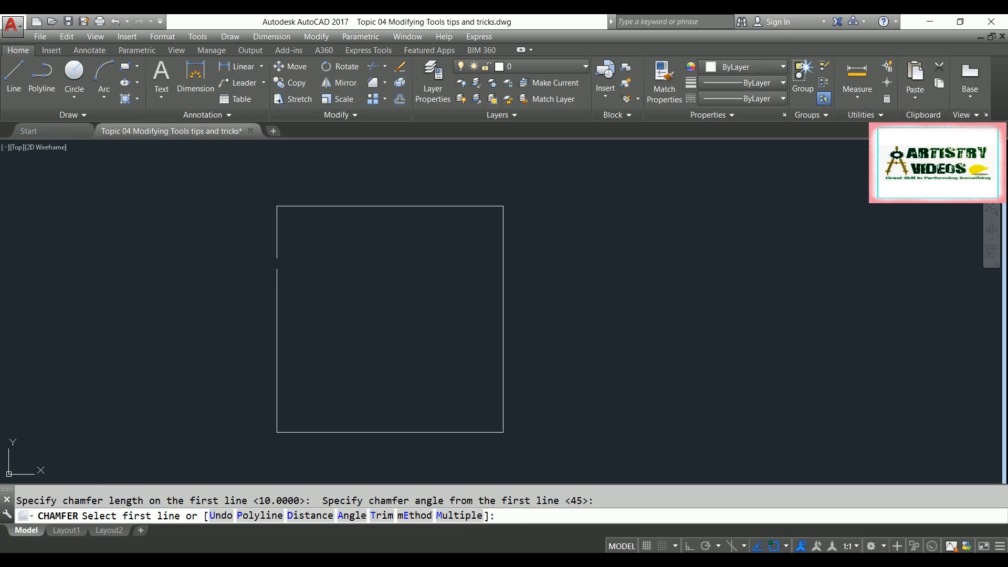
pyautogui.click(277, 263)
pyautogui.click(306, 207)
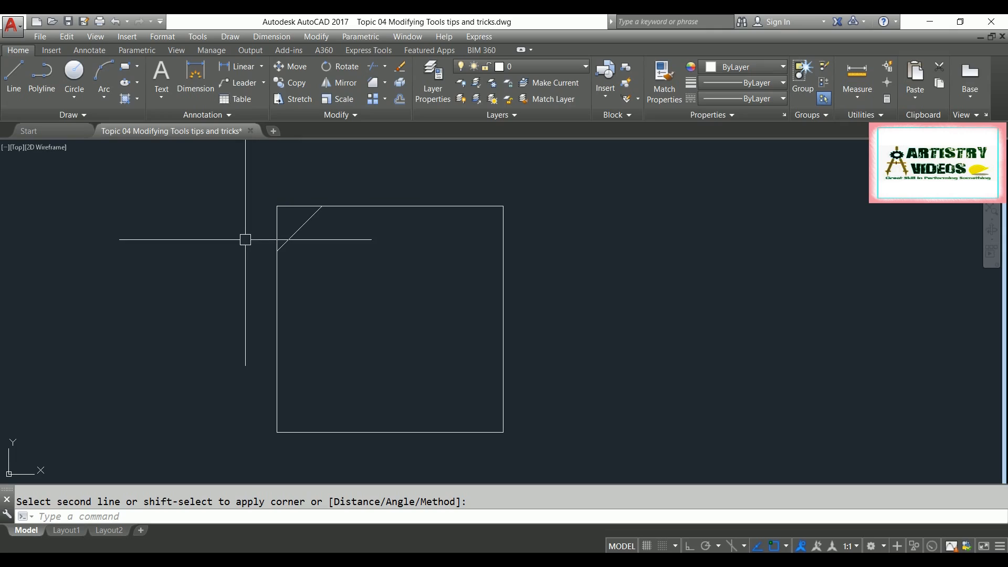
# Chamfer the square's other three corners in Multiple mode without trimming, using the same length and angle, and end the command
pyautogui.press('Return')
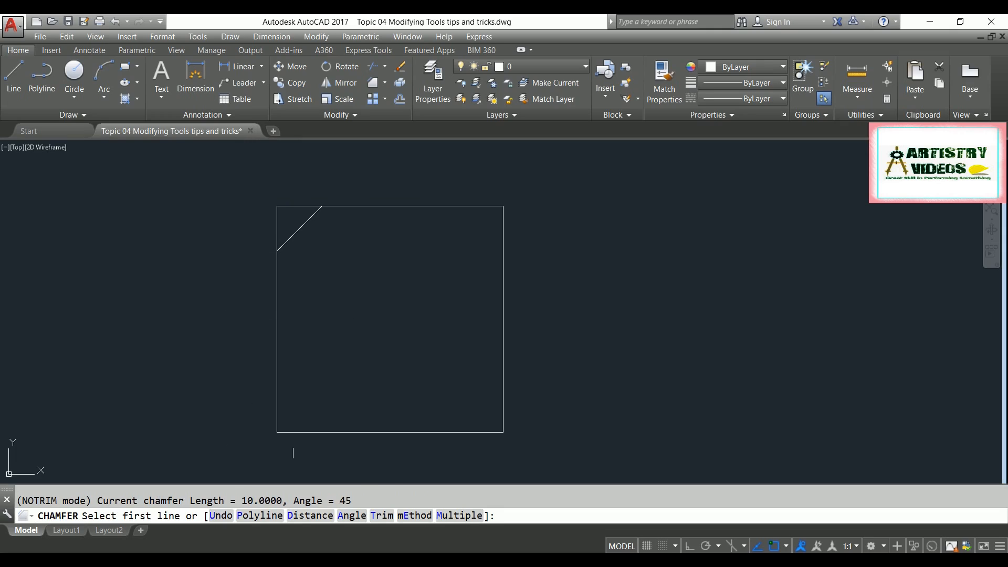
pyautogui.click(466, 518)
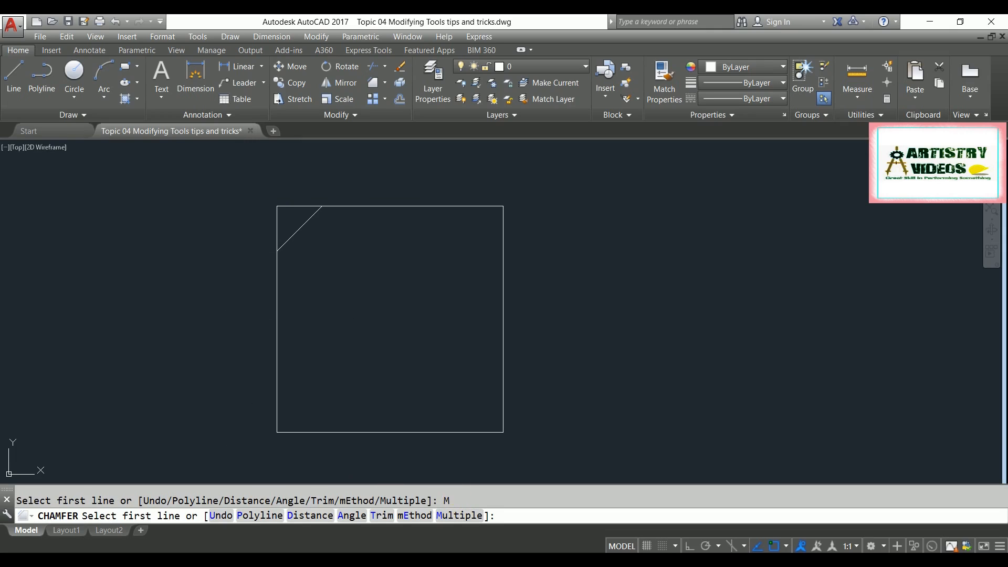
pyautogui.click(476, 207)
pyautogui.click(503, 236)
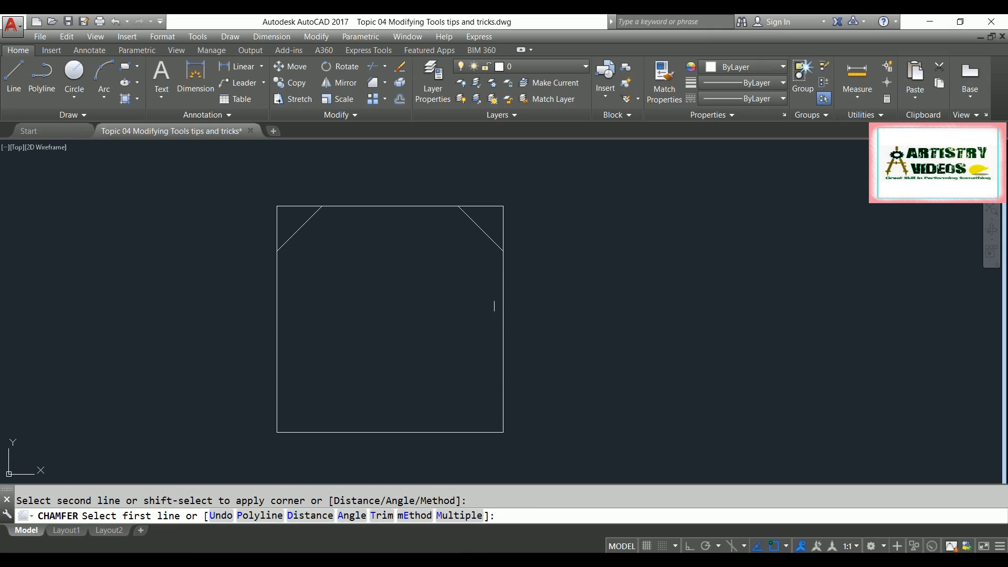
pyautogui.click(502, 342)
pyautogui.click(471, 431)
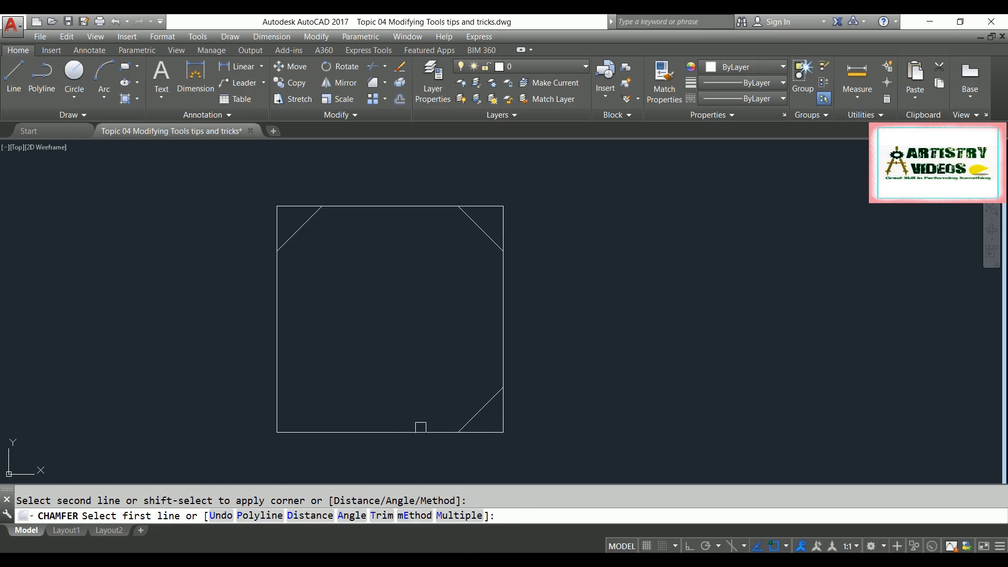
pyautogui.click(386, 432)
pyautogui.click(277, 413)
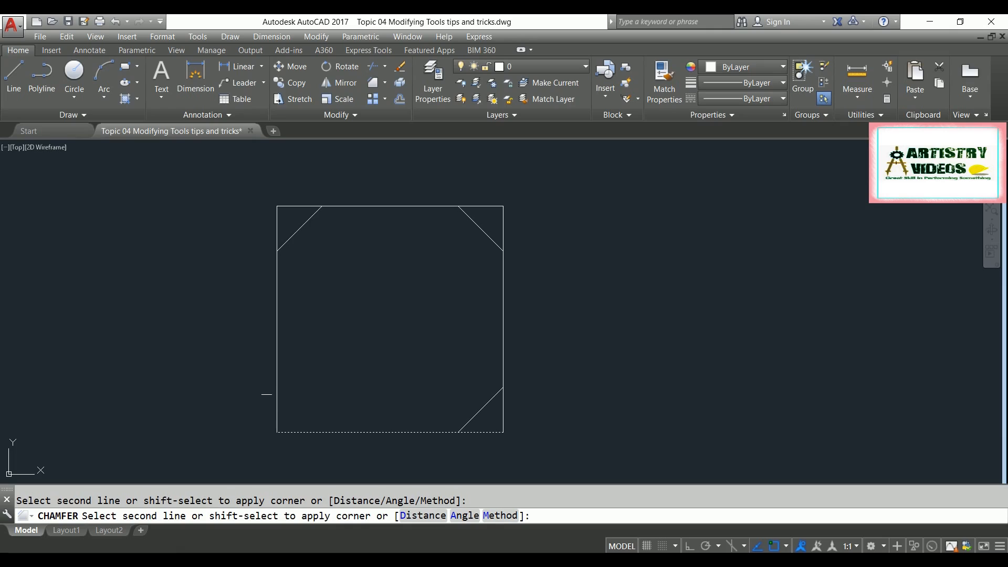
pyautogui.click(272, 395)
pyautogui.press('Return')
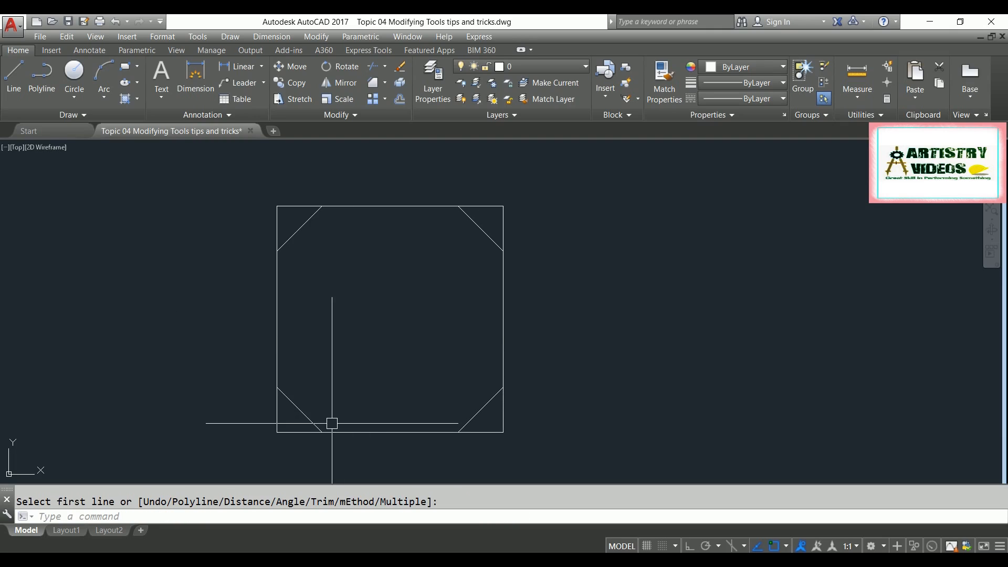
# Copy only the square outline, without its chamfer lines, to the empty area on its right
pyautogui.click(486, 431)
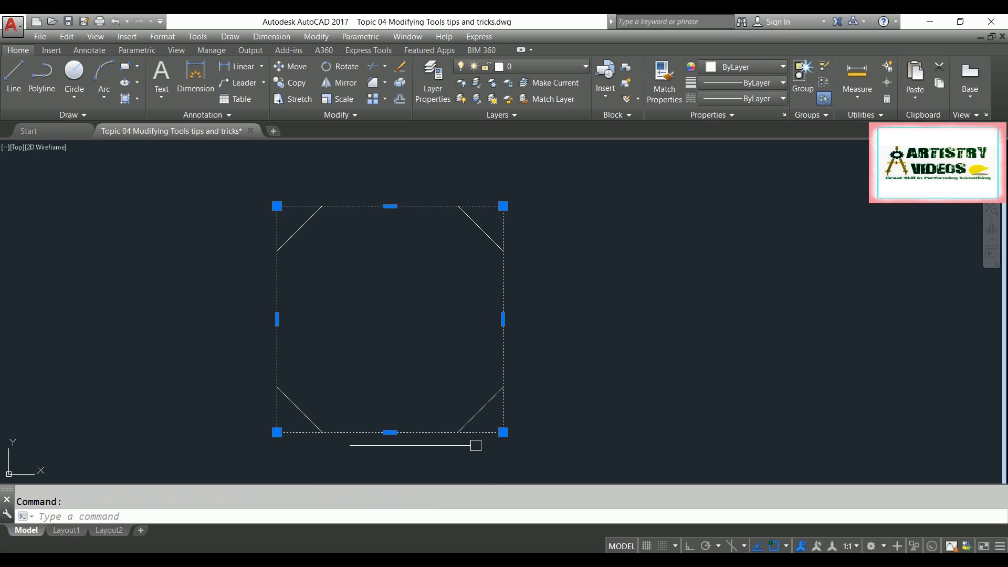
pyautogui.write('co')
pyautogui.press('Return')
pyautogui.click(429, 451)
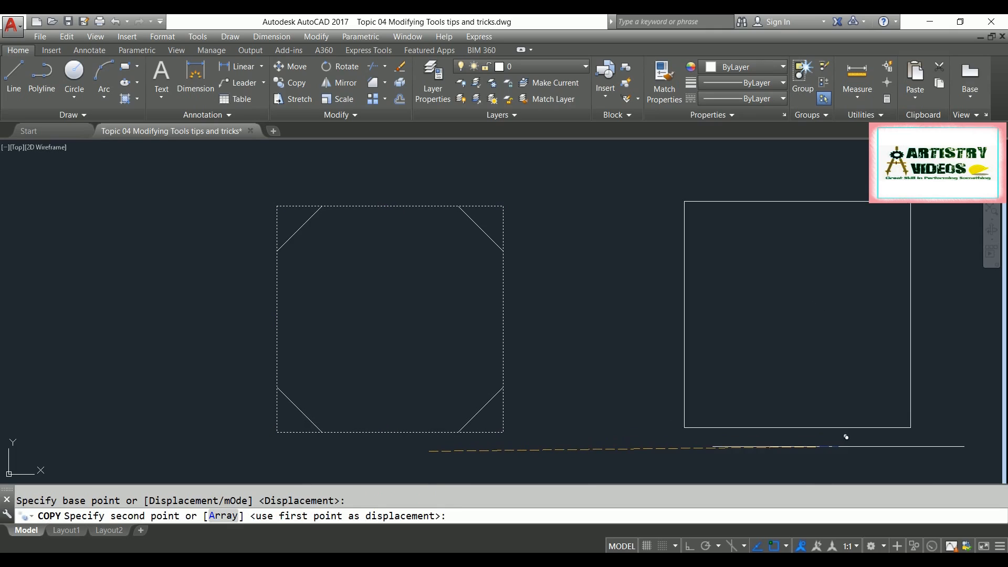
pyautogui.click(846, 434)
pyautogui.moveTo(667, 407); pyautogui.dragTo(534, 388, button='middle')
pyautogui.press('Return')
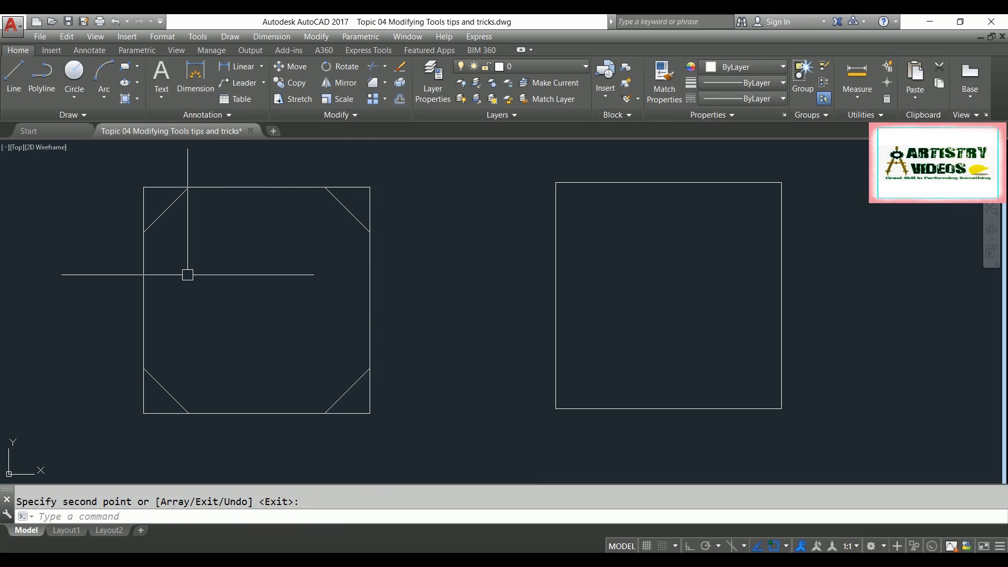
pyautogui.moveTo(513, 366); pyautogui.dragTo(474, 378, button='middle')
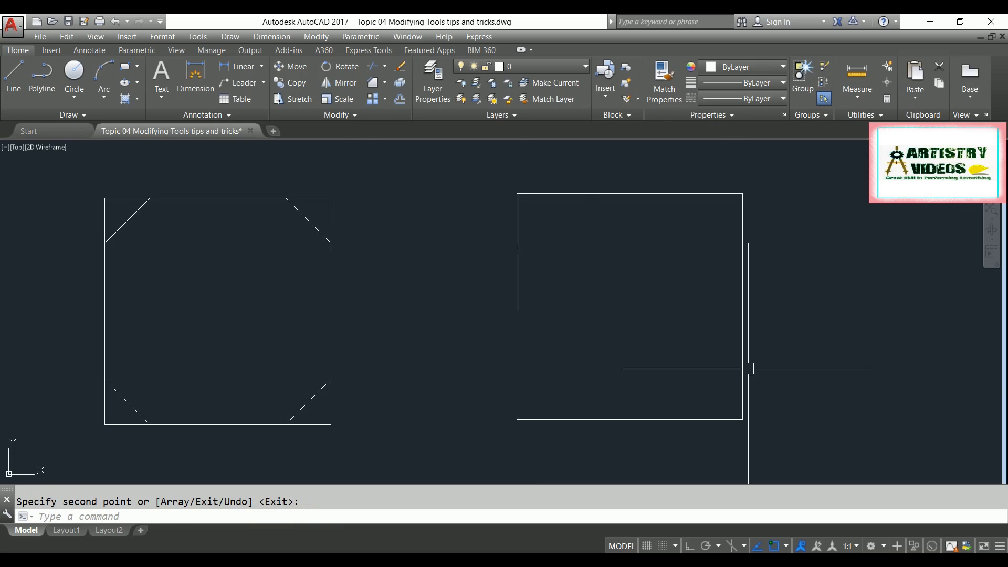
pyautogui.moveTo(552, 347); pyautogui.dragTo(529, 350, button='middle')
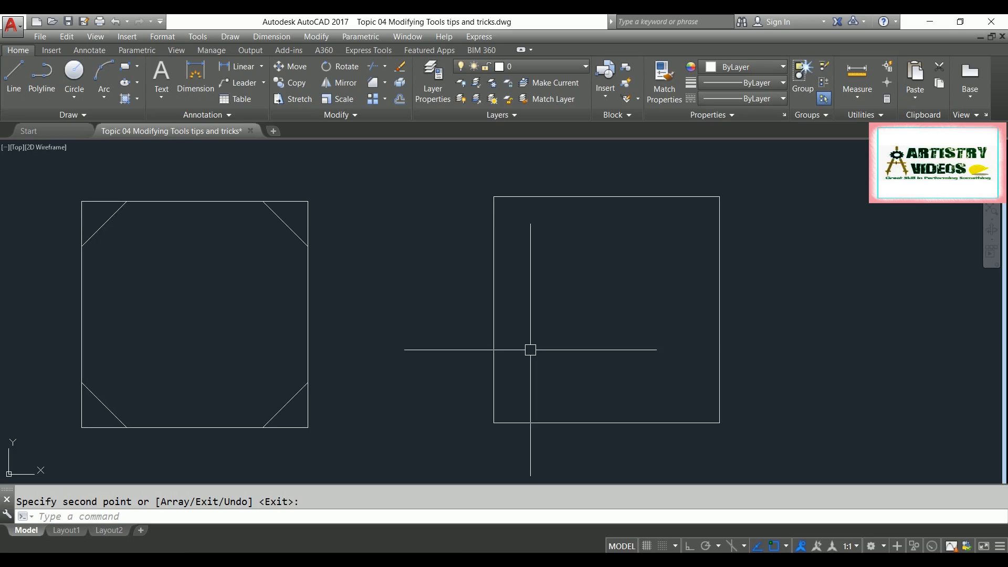
pyautogui.write('cha')
pyautogui.press('Return')
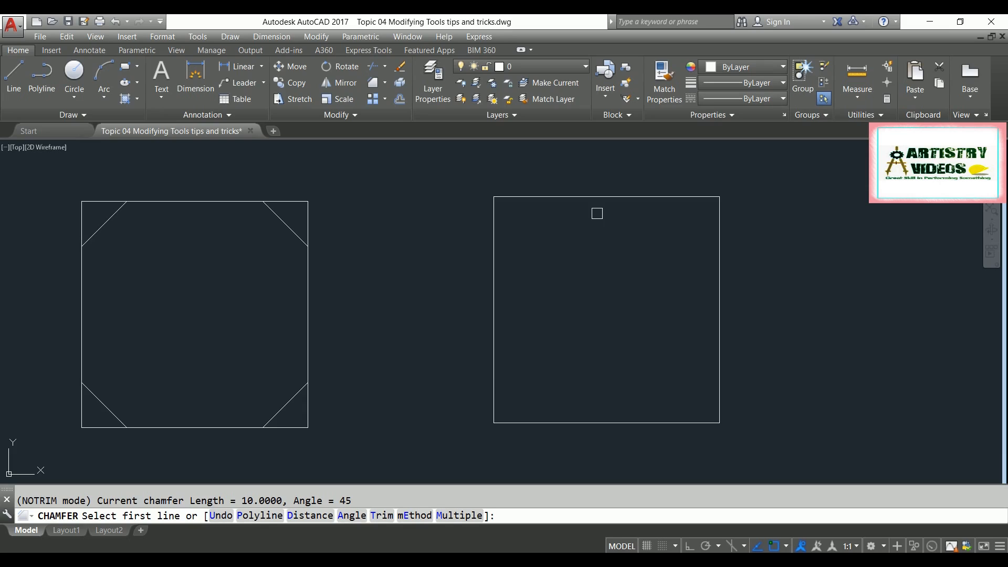
pyautogui.write('3')
pyautogui.press('Escape')
pyautogui.click(691, 158)
pyautogui.click(659, 208)
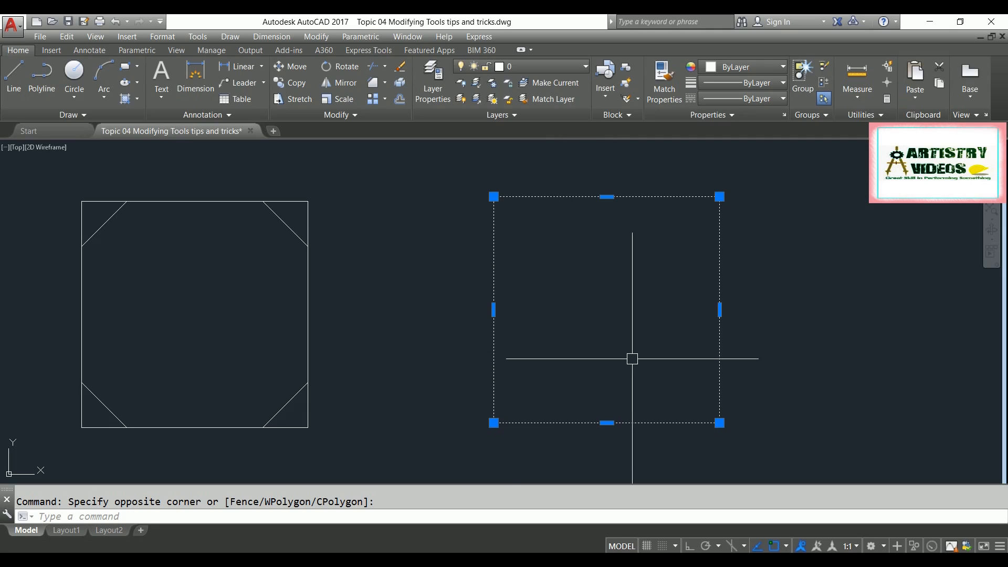
pyautogui.press('Escape')
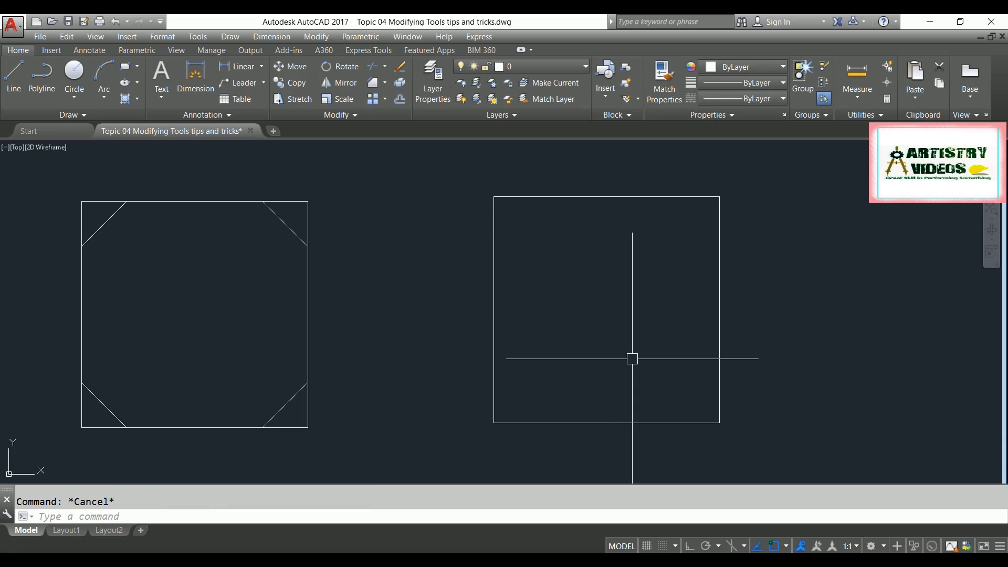
pyautogui.click(557, 320)
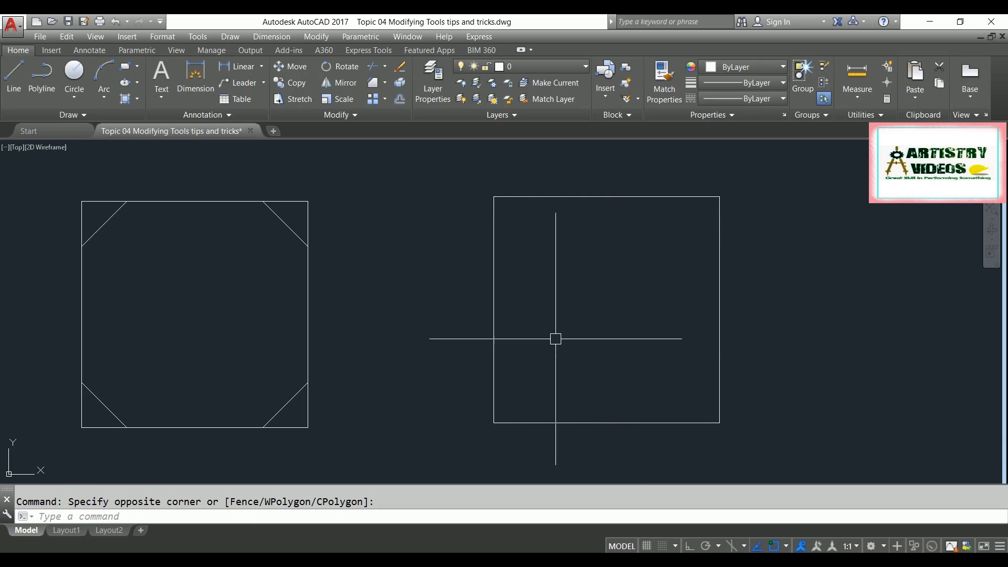
# Chamfer all four corners of the copied square at once with the Polyline option, using the current length 10 and angle 45
pyautogui.write('cha')
pyautogui.press('Return')
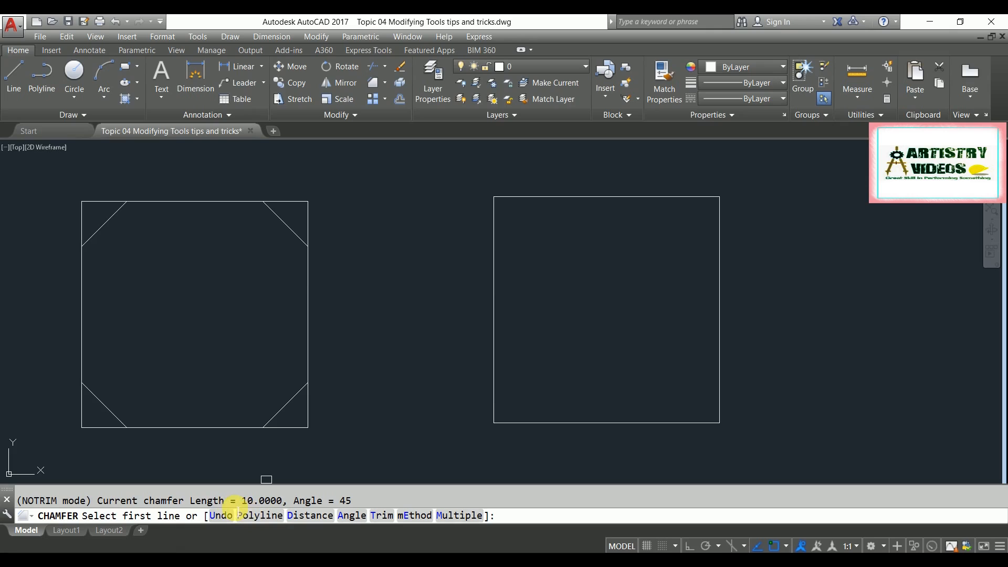
pyautogui.moveTo(230, 500); pyautogui.dragTo(363, 506)
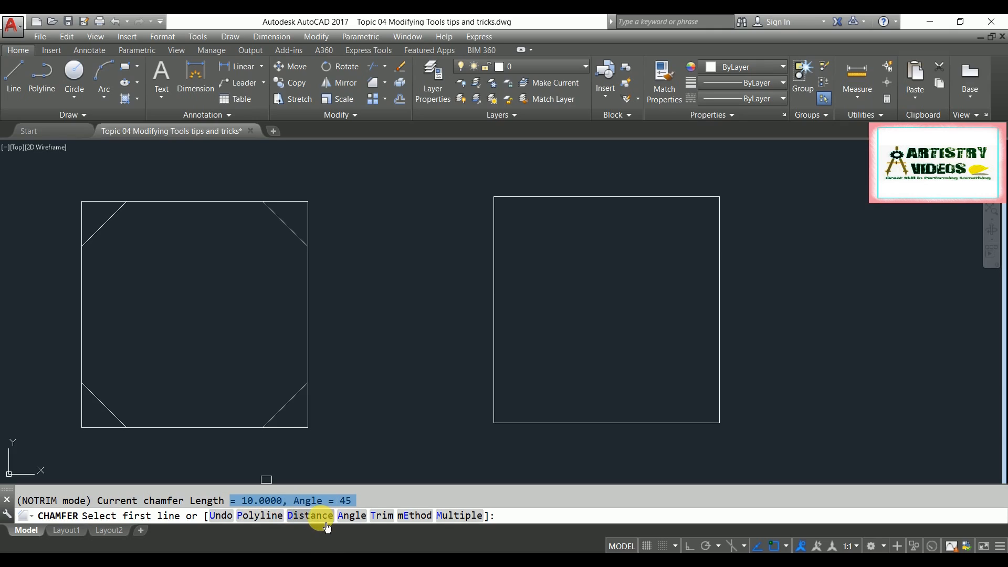
pyautogui.click(263, 517)
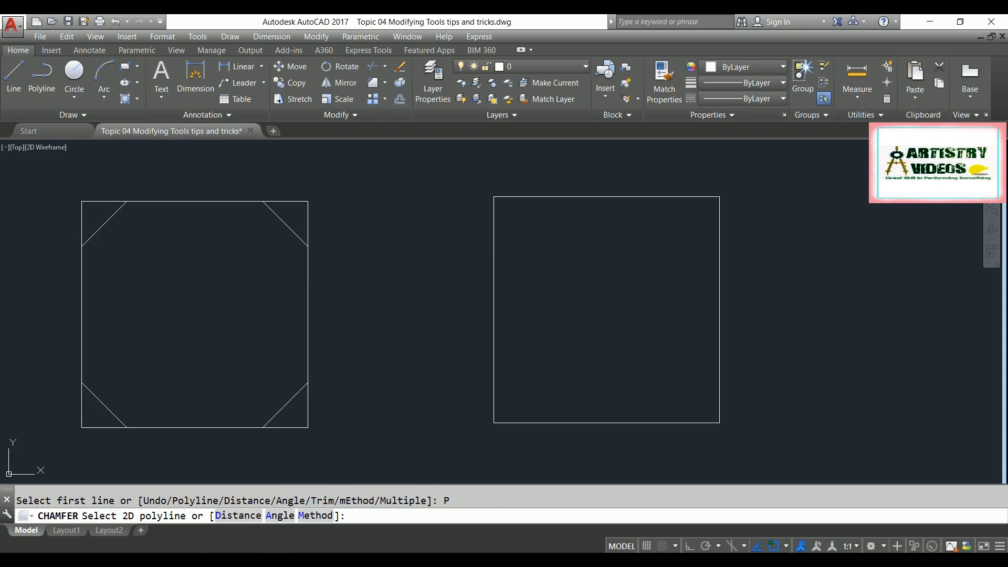
pyautogui.click(495, 275)
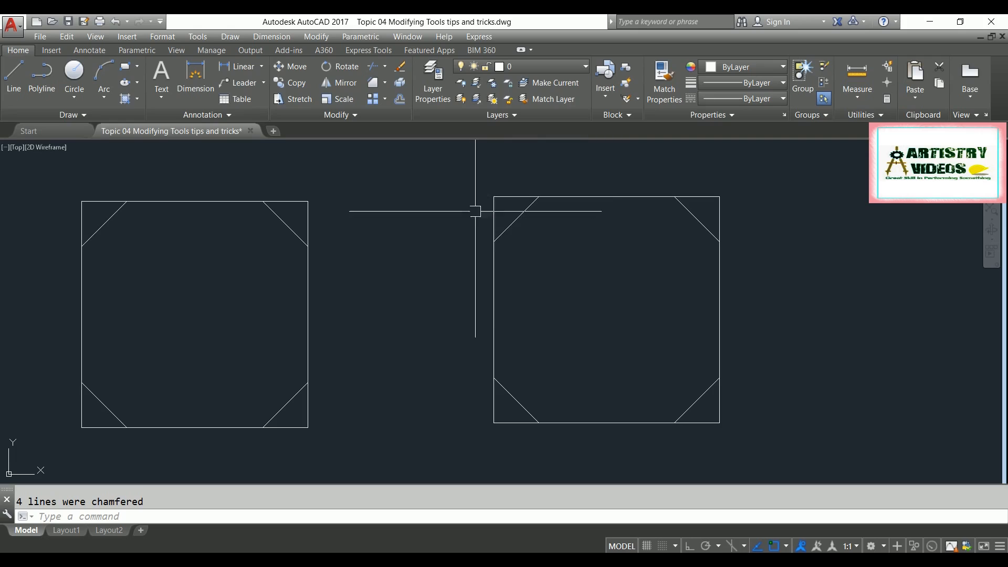
pyautogui.moveTo(487, 278); pyautogui.dragTo(462, 276, button='middle')
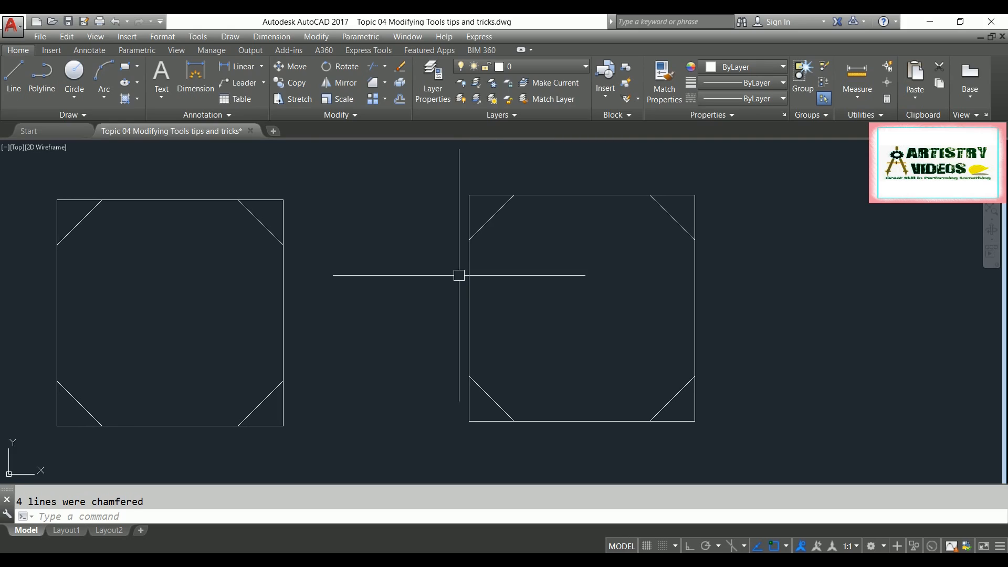
# Restart the CHAMFER command and set its method to Distance
pyautogui.press('Return')
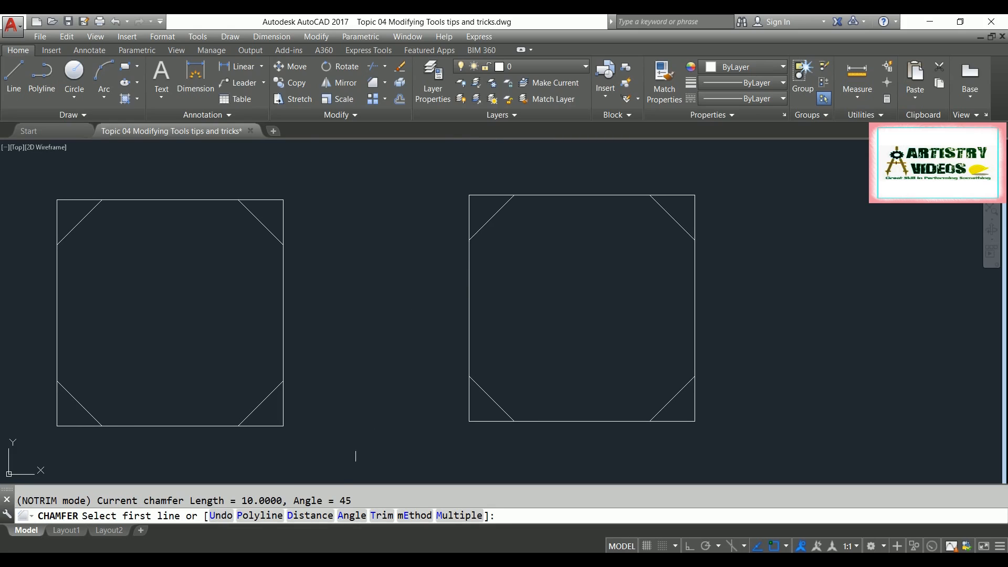
pyautogui.click(414, 517)
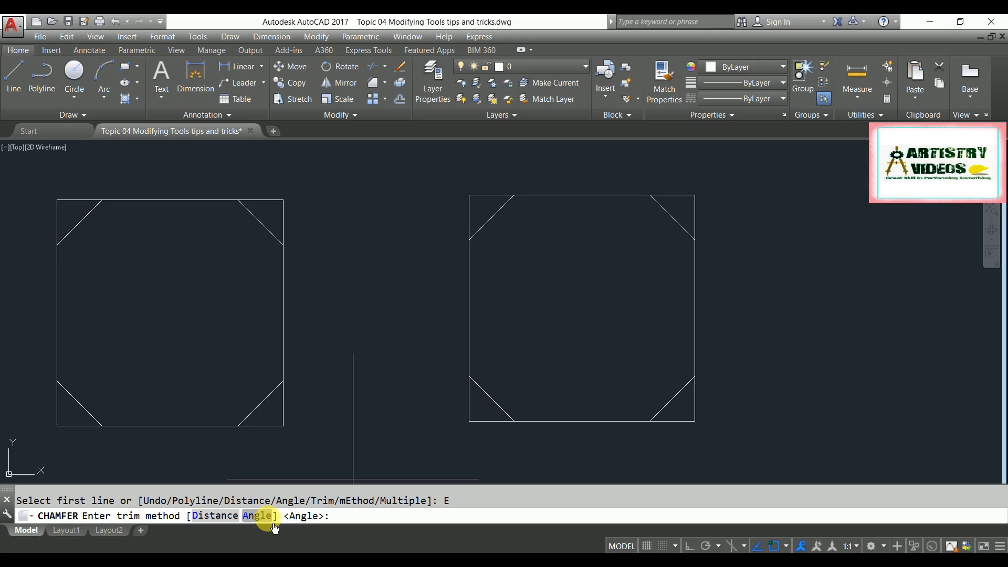
pyautogui.click(215, 515)
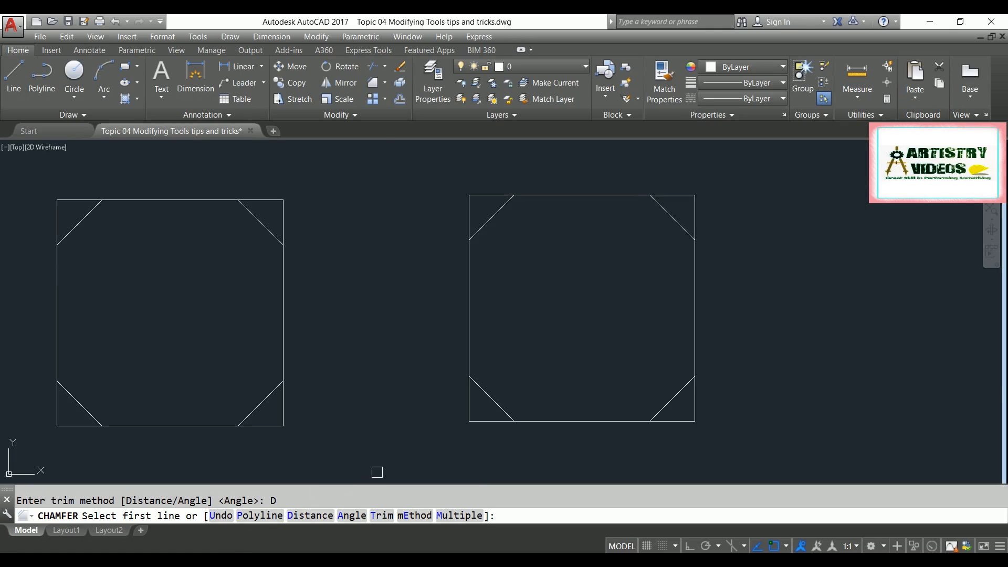